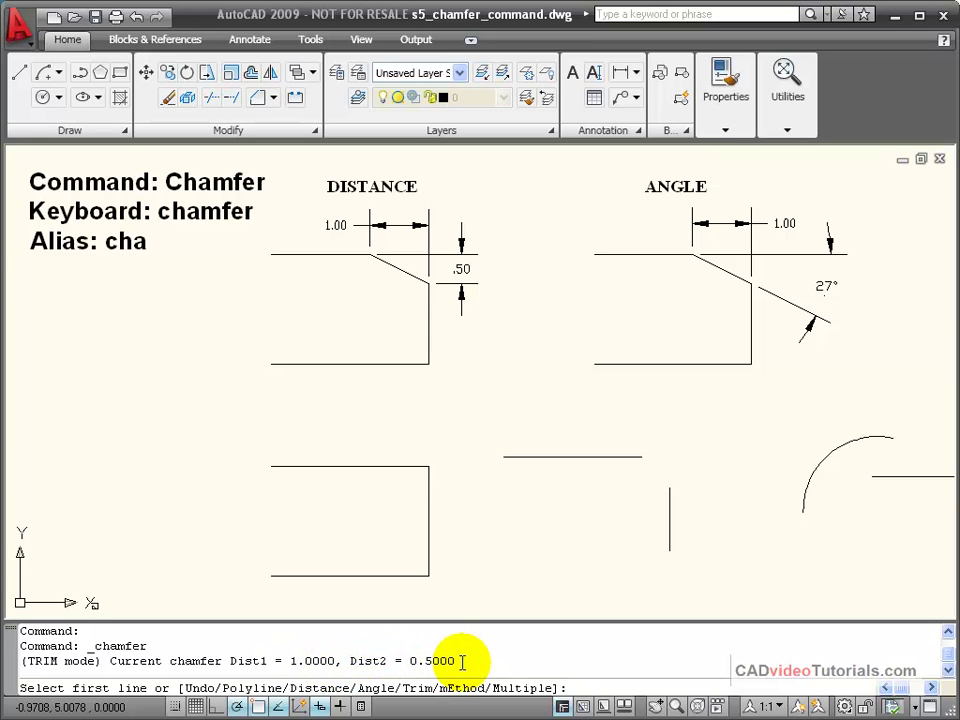
# Dismiss the chamfer options menu and pick the lower rectangle's top and right lines
pyautogui.rightClick(501, 338)
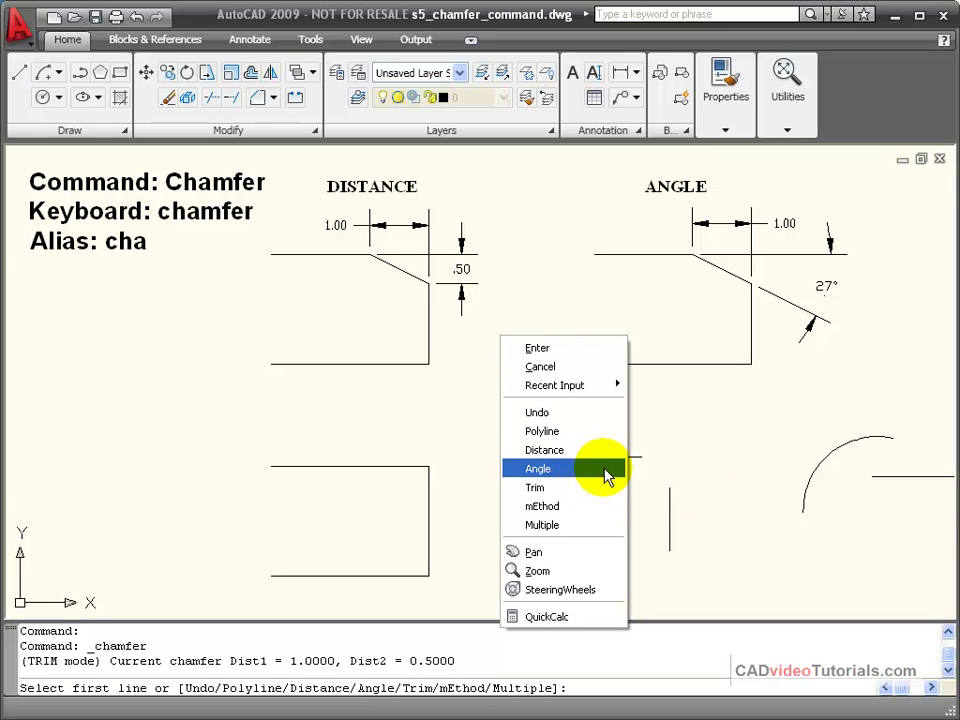
pyautogui.click(737, 465)
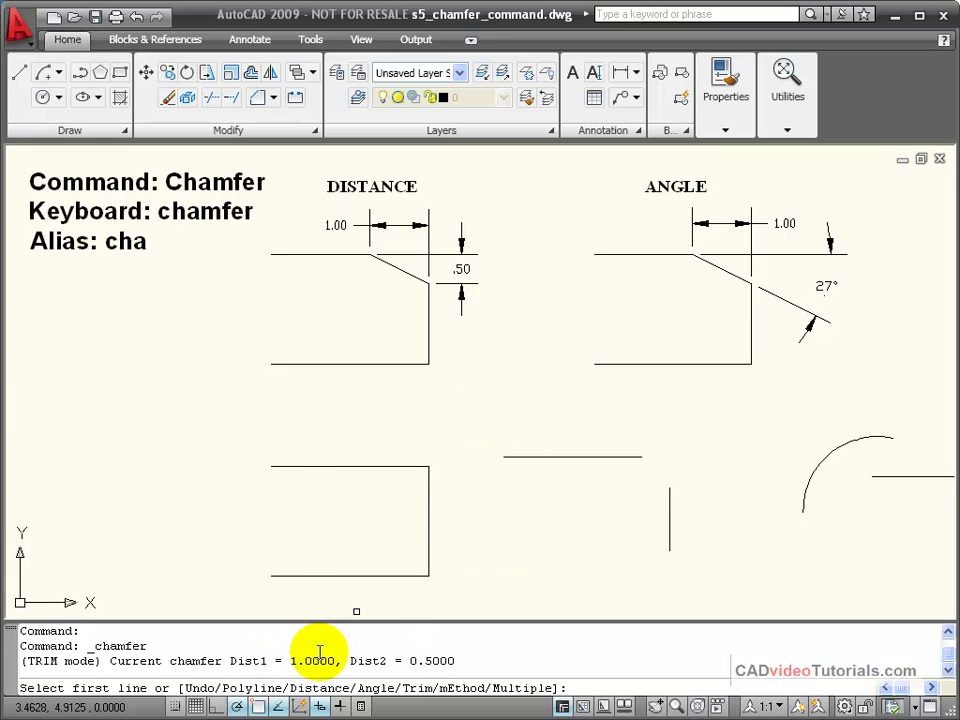
pyautogui.click(375, 465)
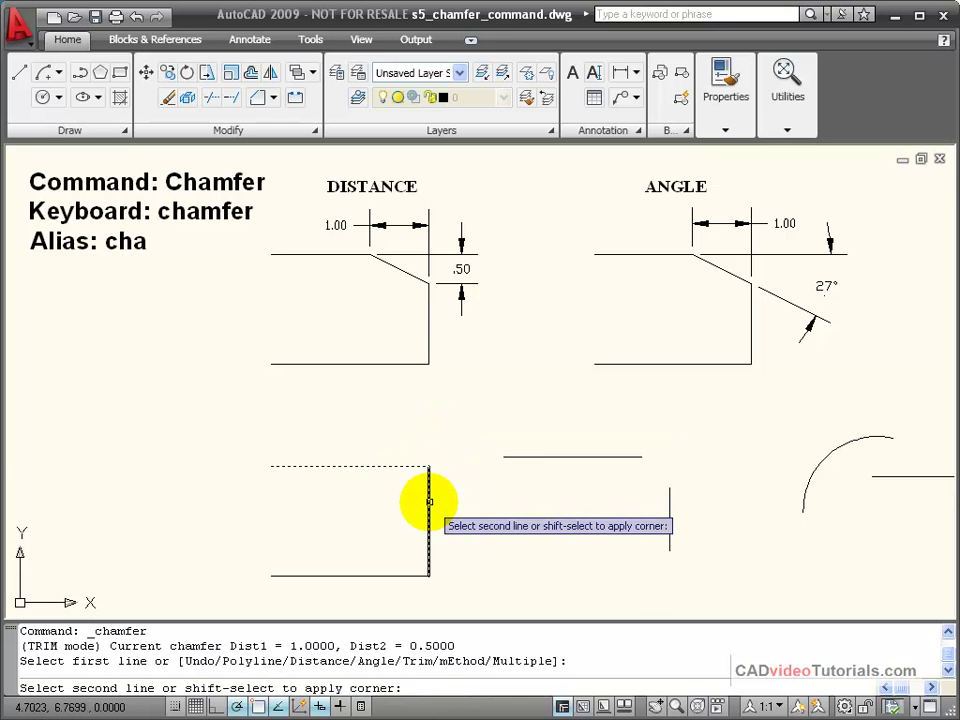
pyautogui.click(429, 502)
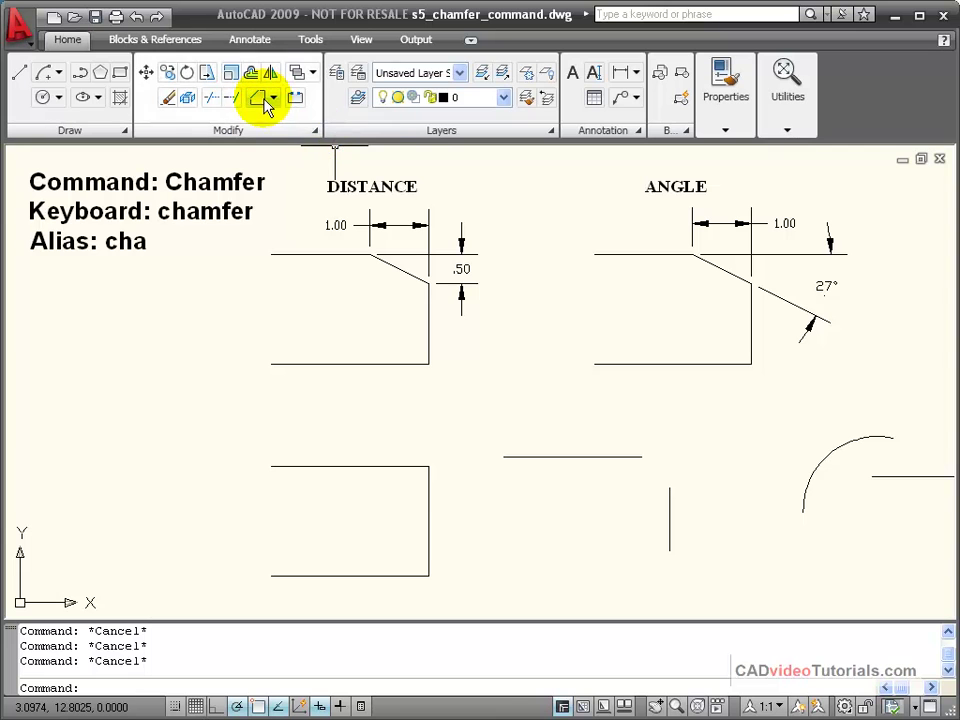
# Start Chamfer and set the first distance to 0.75 and the second to 0.25
pyautogui.click(264, 100)
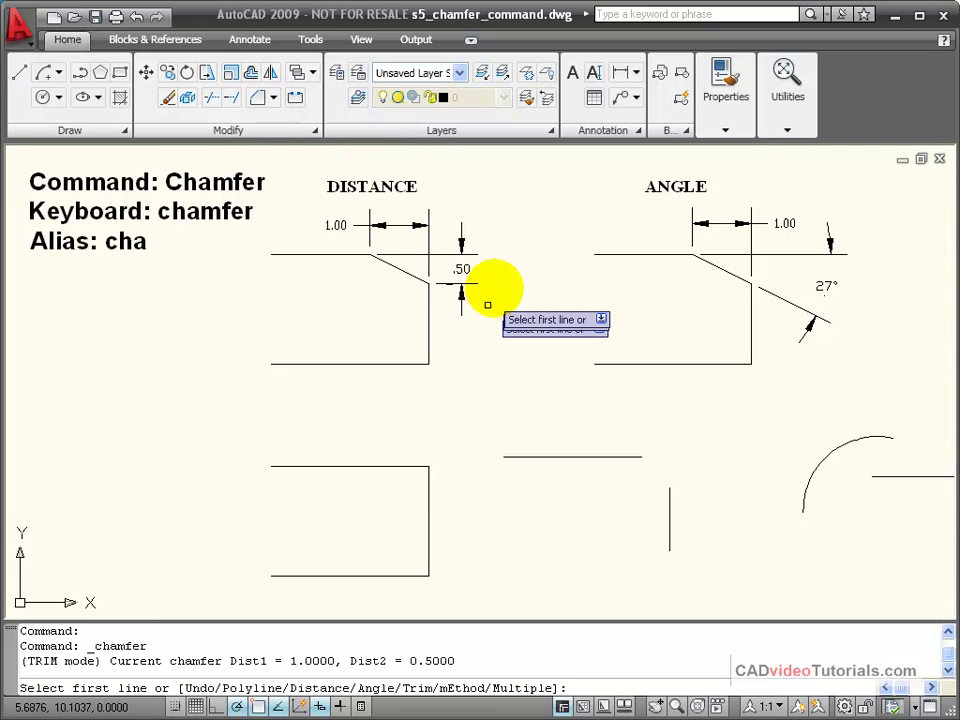
pyautogui.rightClick(525, 267)
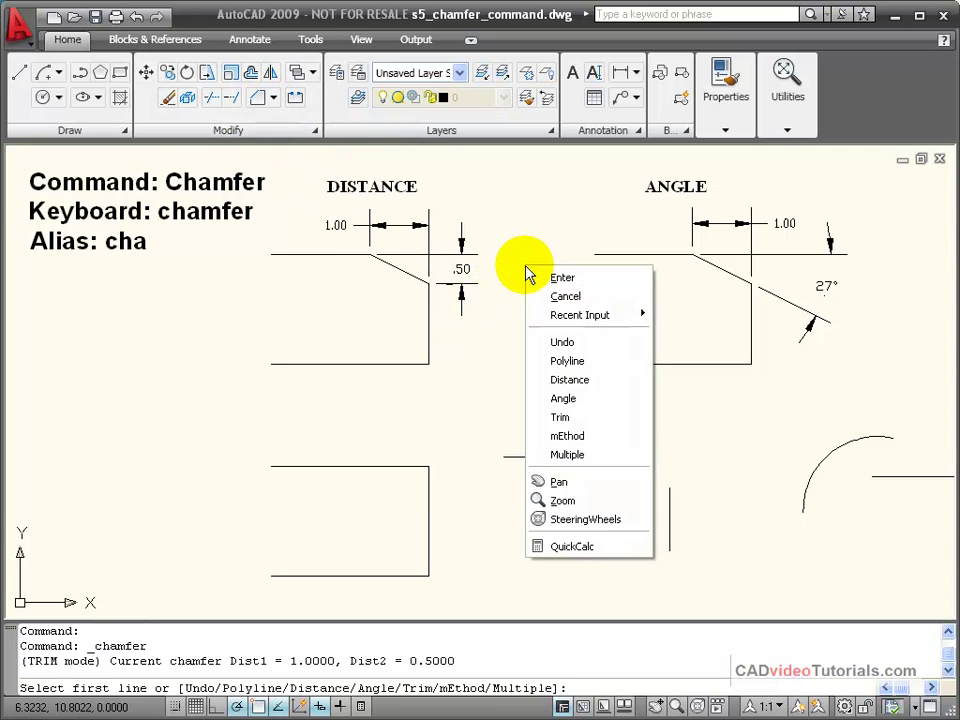
pyautogui.click(636, 385)
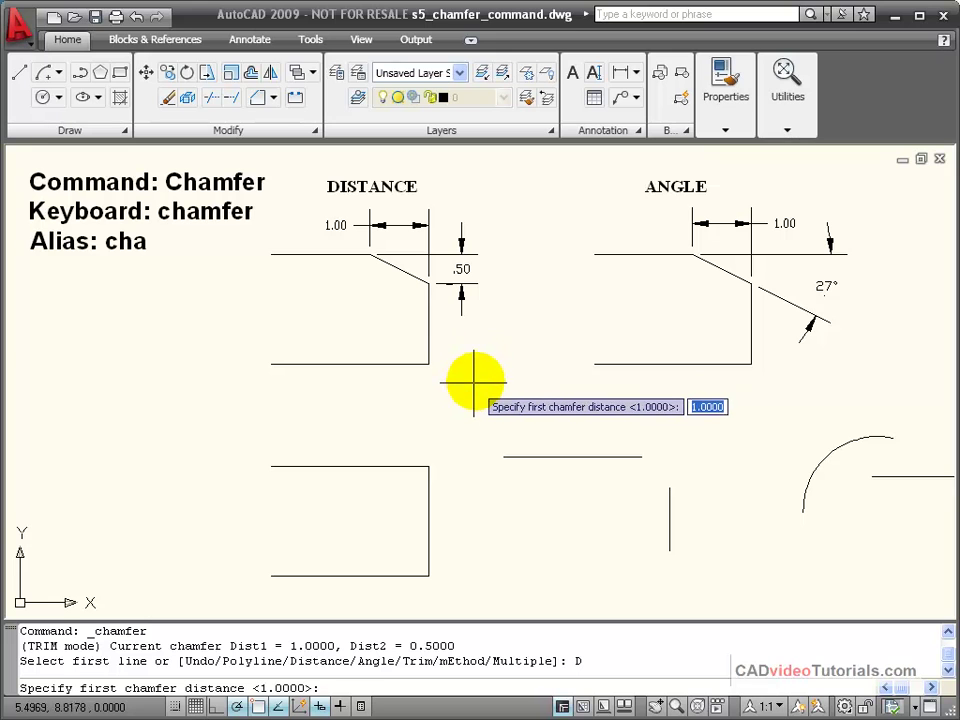
pyautogui.write('.75')
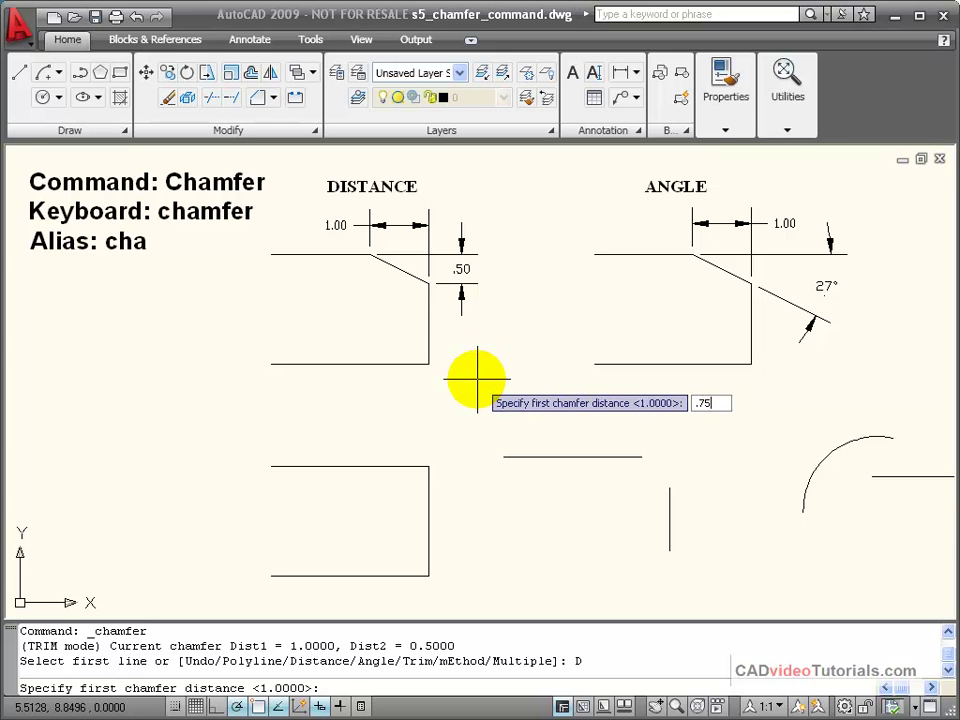
pyautogui.press('Return')
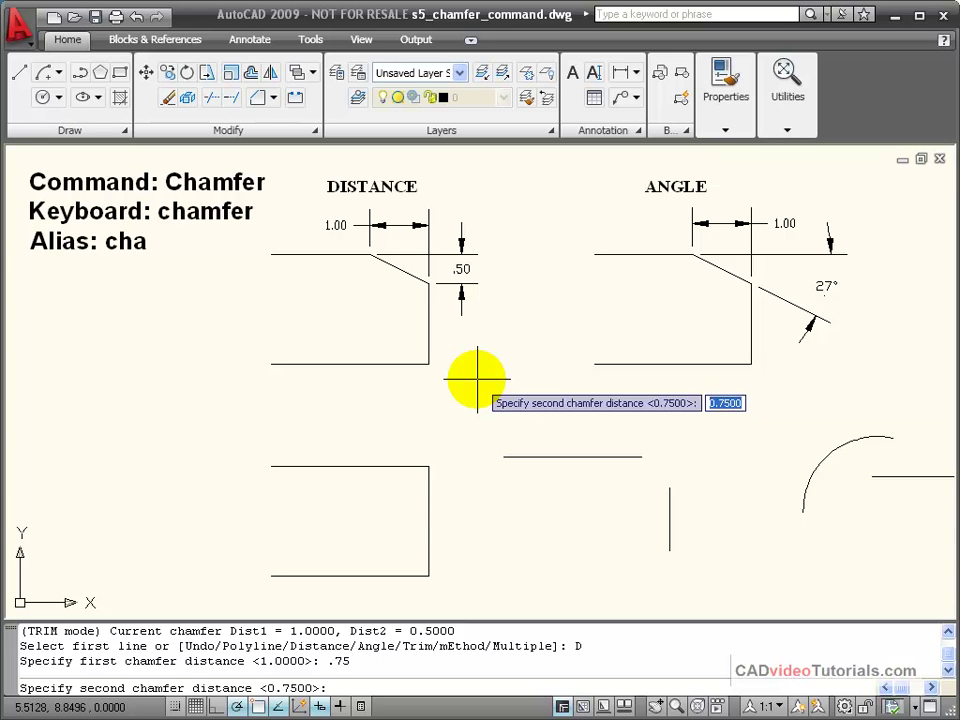
pyautogui.write('.')
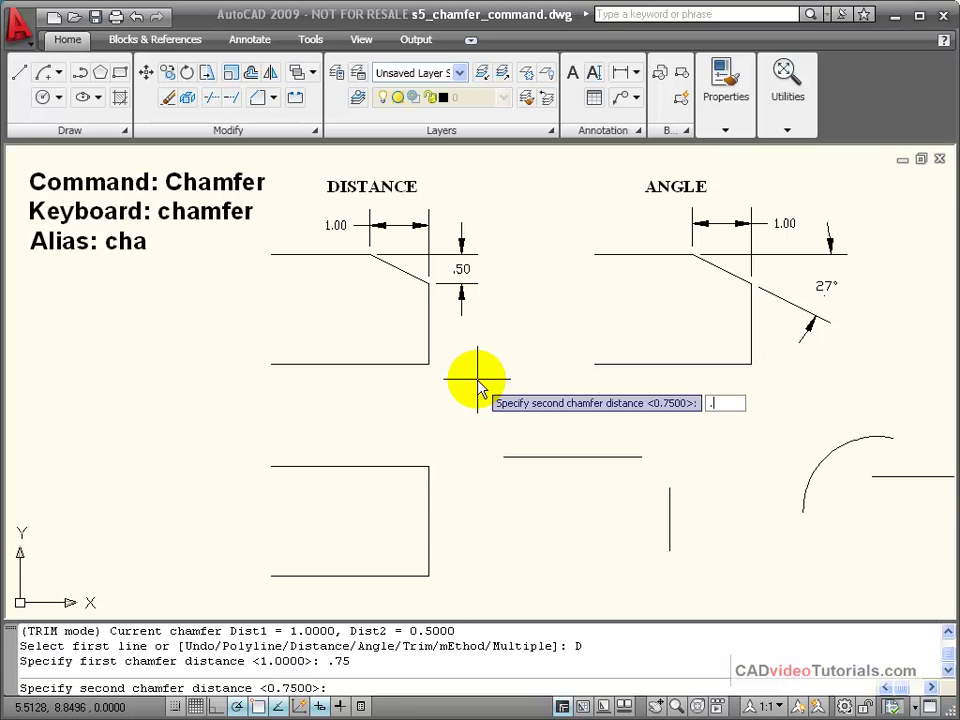
pyautogui.write('25')
pyautogui.press('Return')
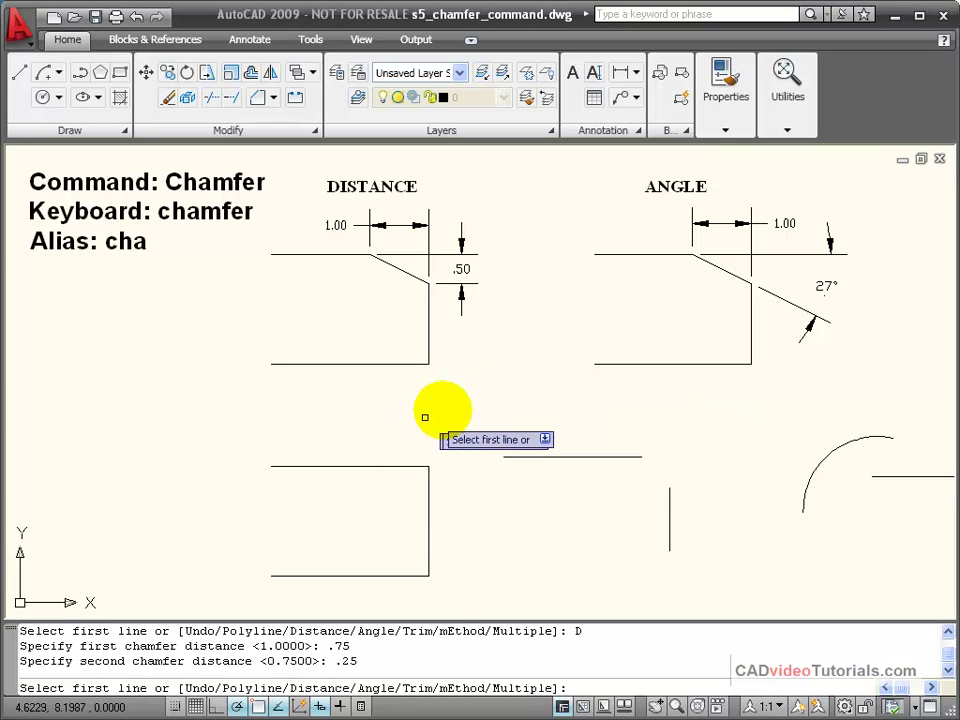
pyautogui.rightClick(502, 338)
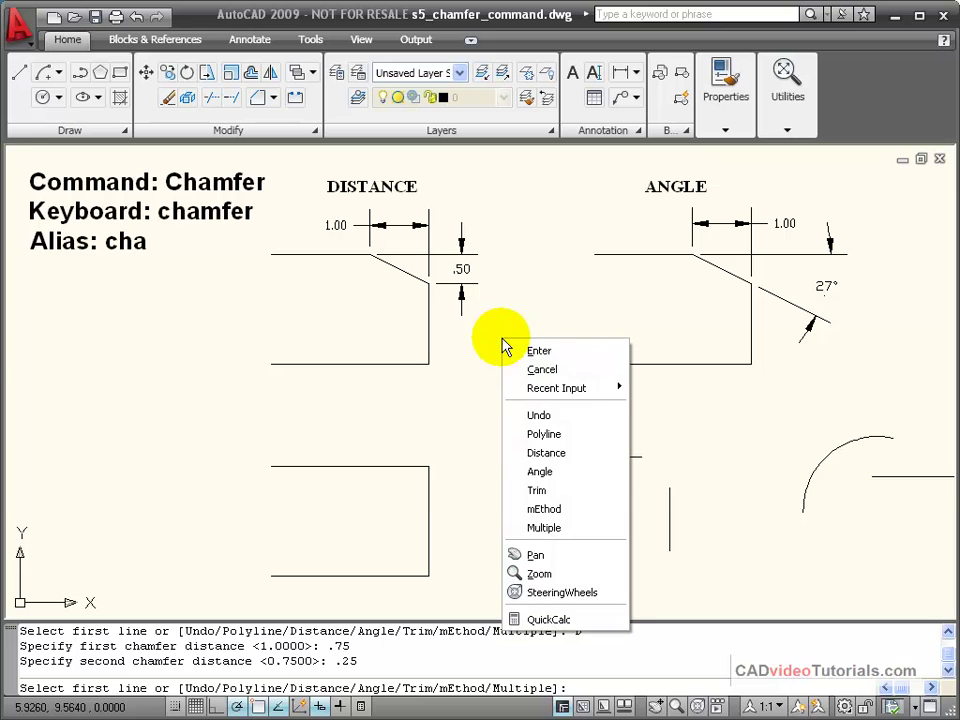
pyautogui.click(565, 525)
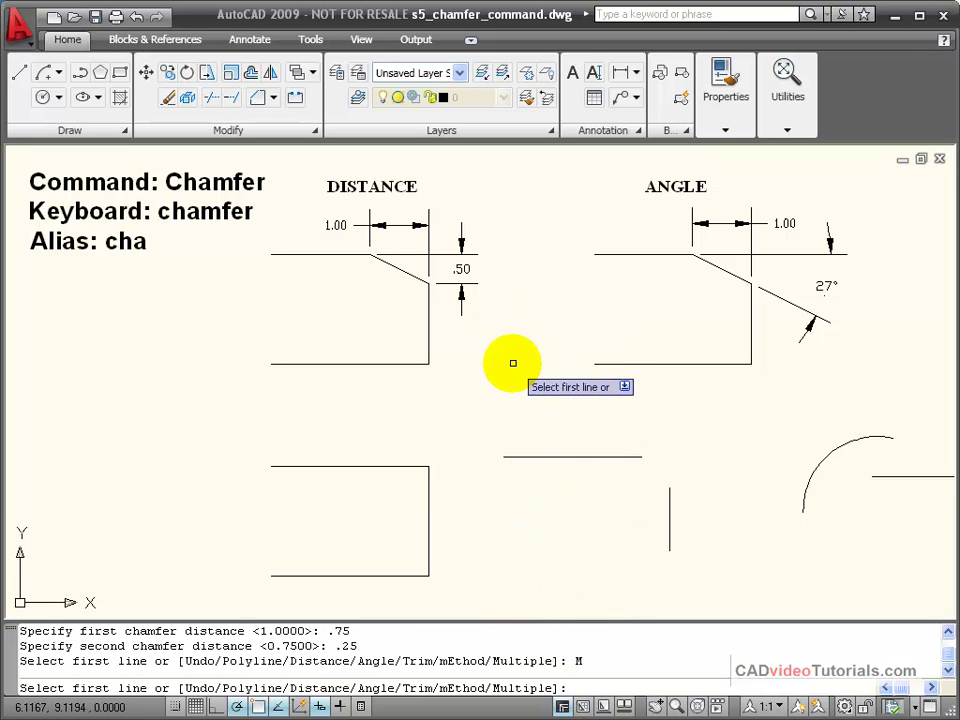
pyautogui.click(401, 466)
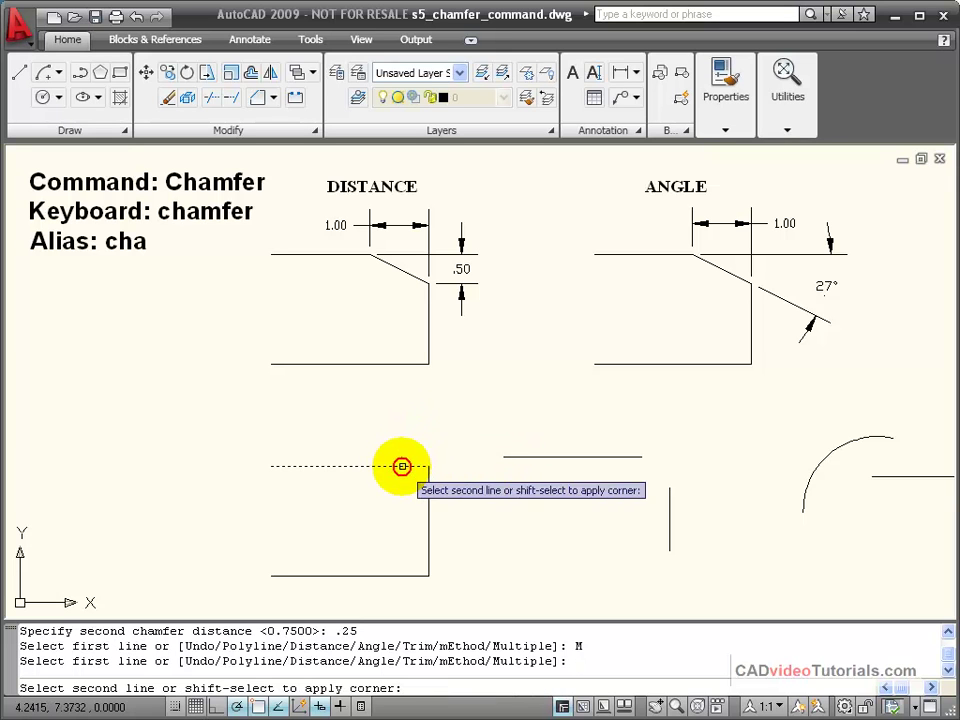
pyautogui.click(428, 486)
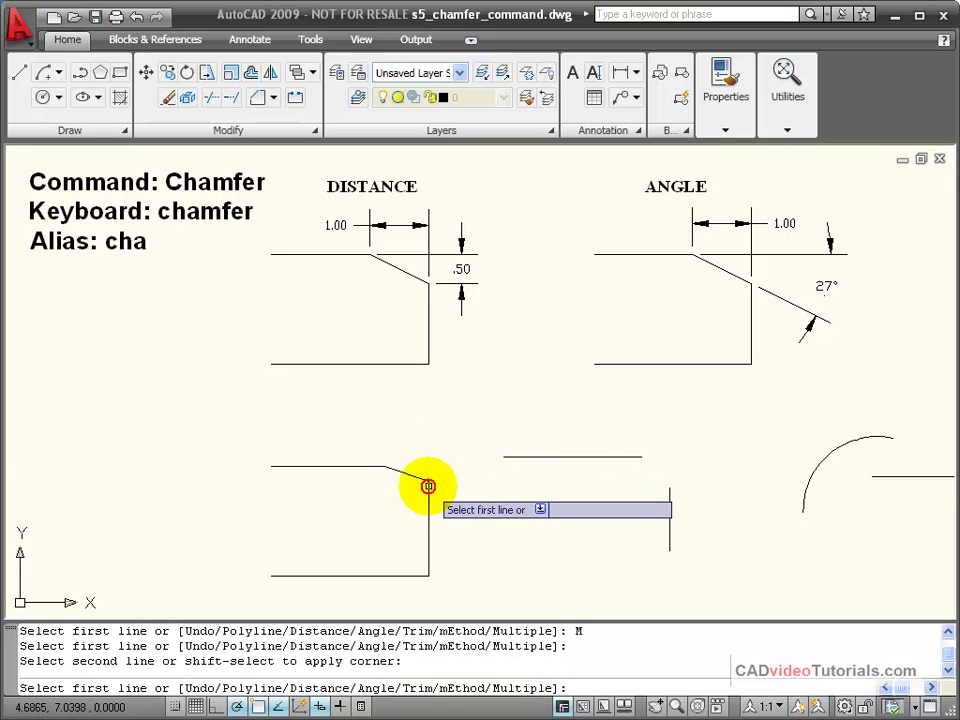
pyautogui.click(400, 576)
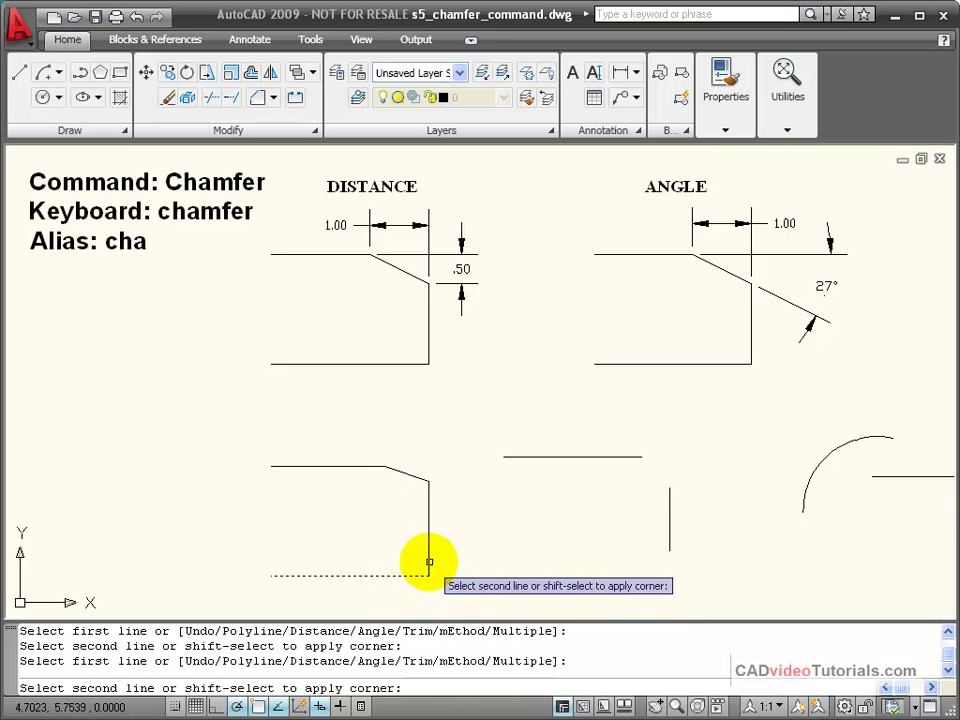
pyautogui.click(427, 560)
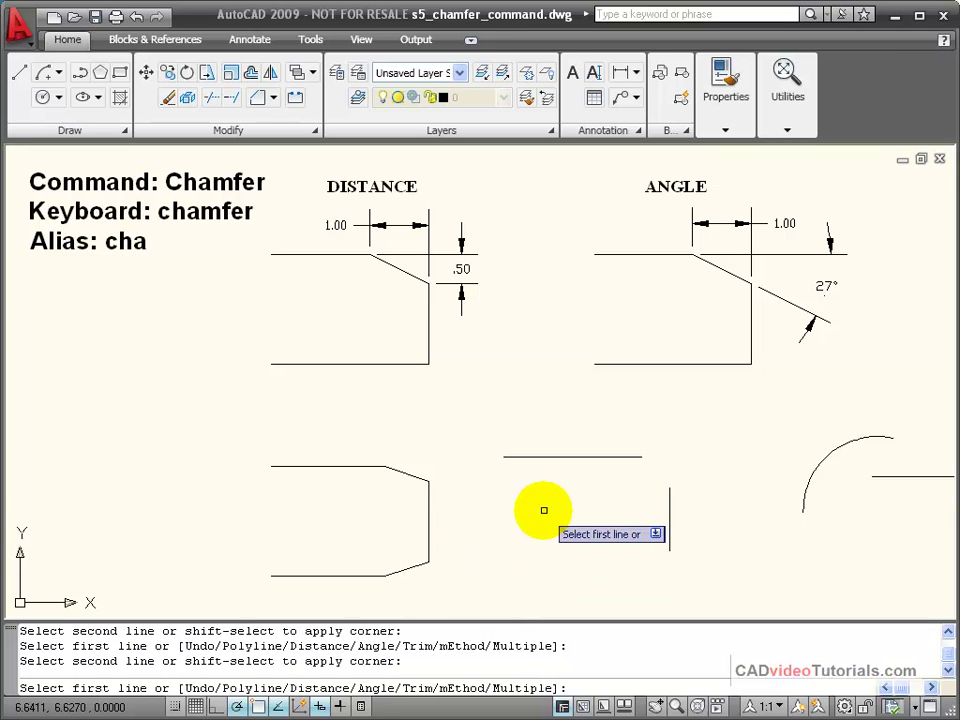
pyautogui.rightClick(521, 380)
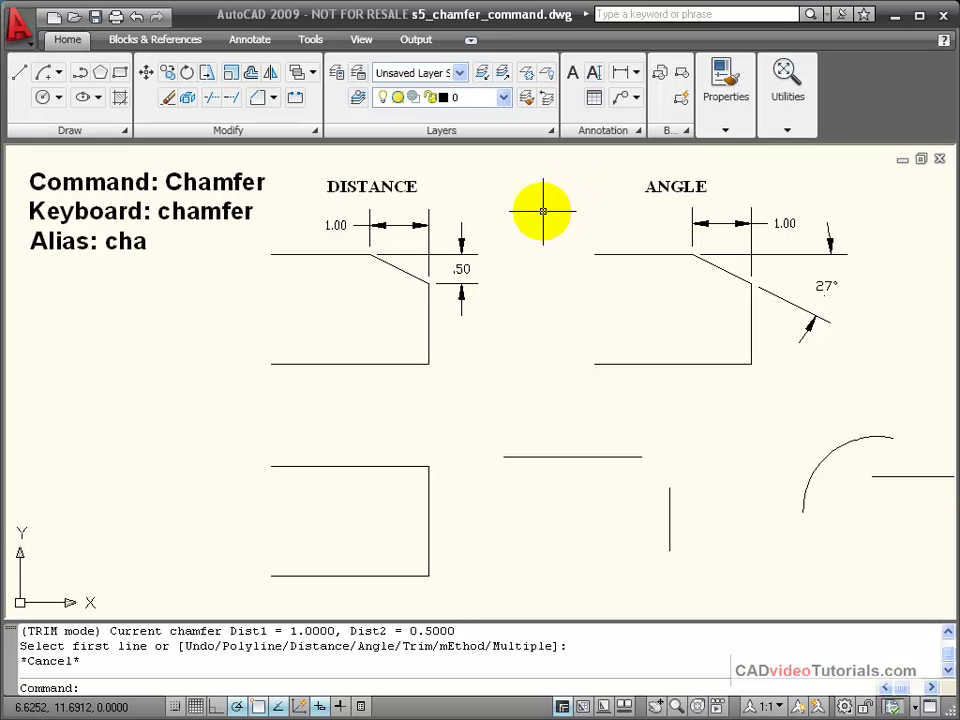
# Start Chamfer and use the Angle option with a length of 1 and 27°
pyautogui.click(265, 104)
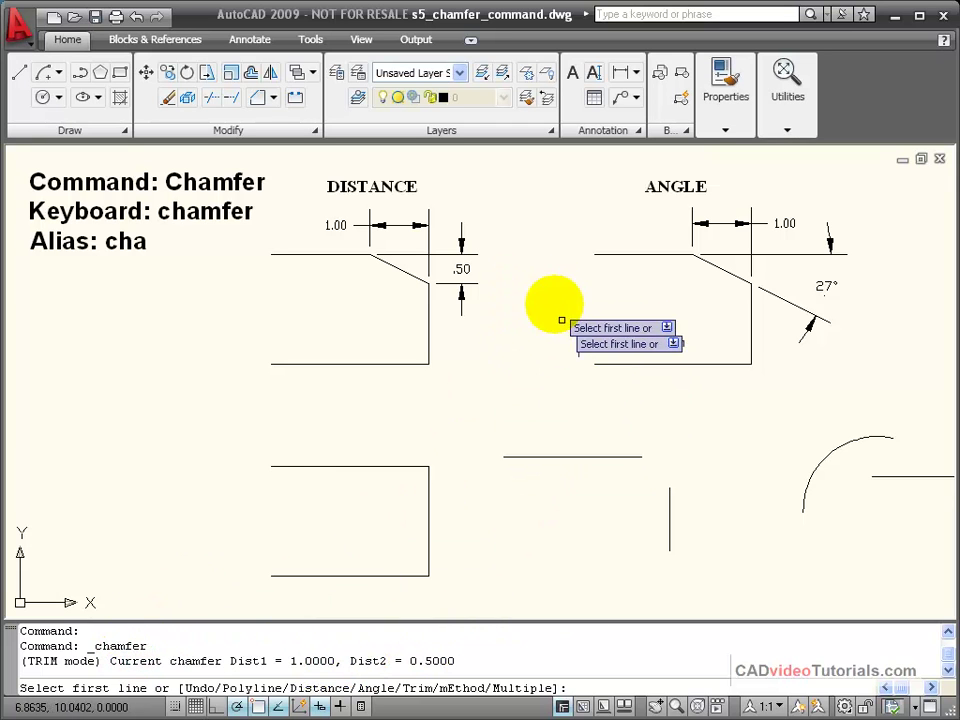
pyautogui.rightClick(534, 288)
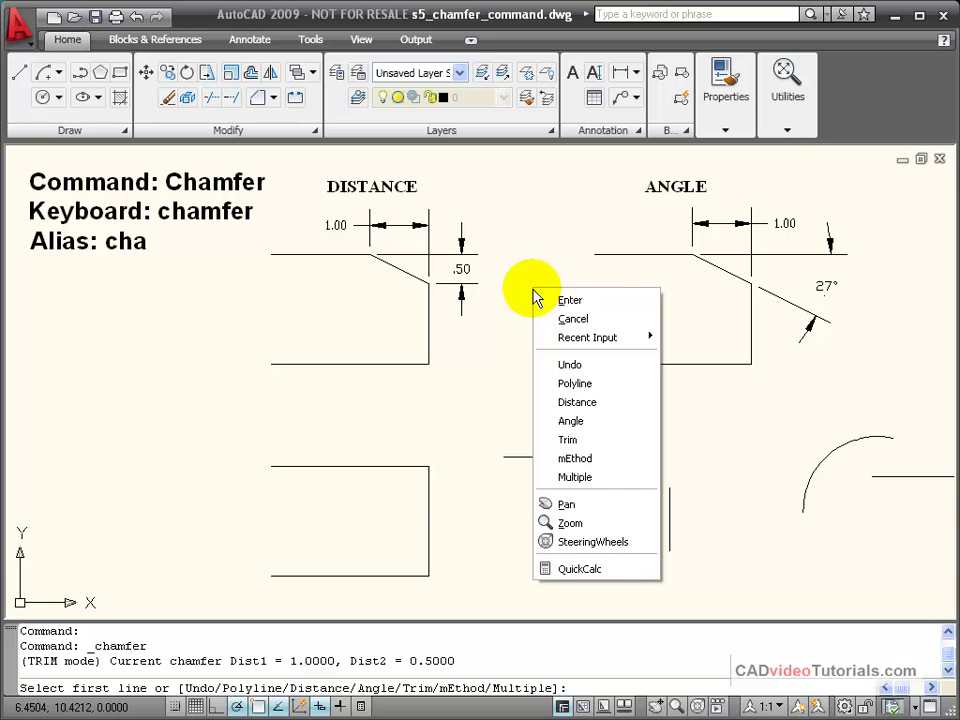
pyautogui.click(612, 420)
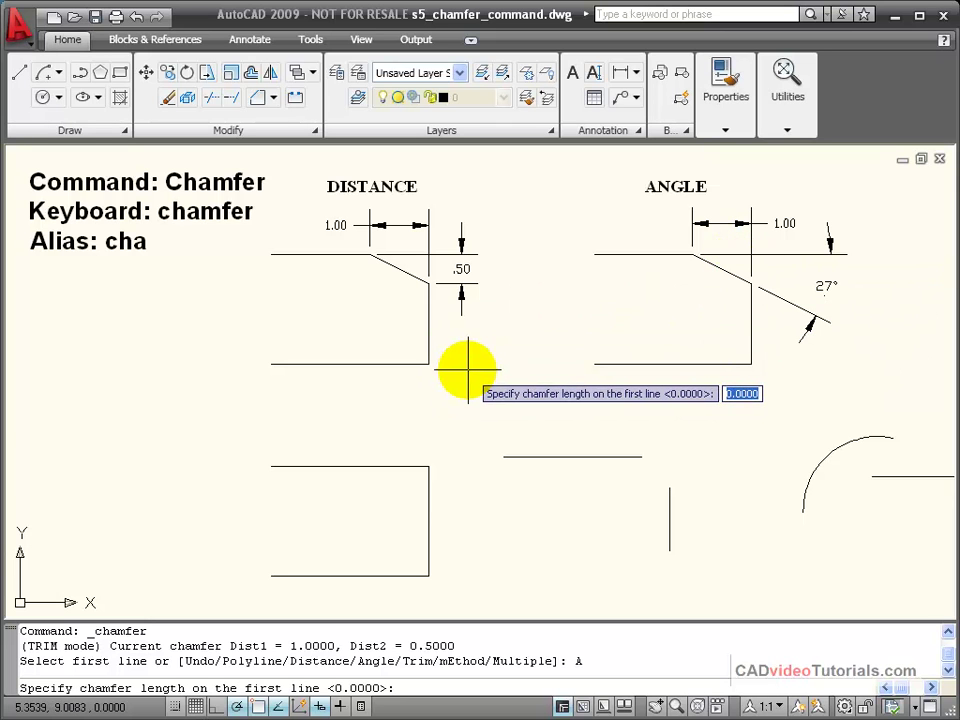
pyautogui.write('1')
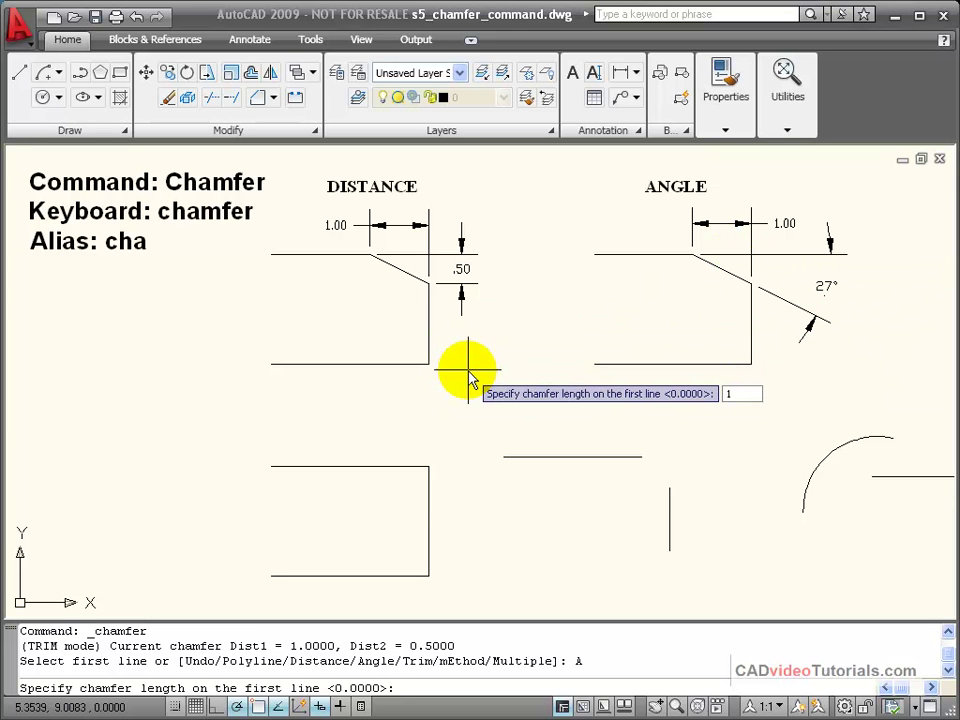
pyautogui.press('Return')
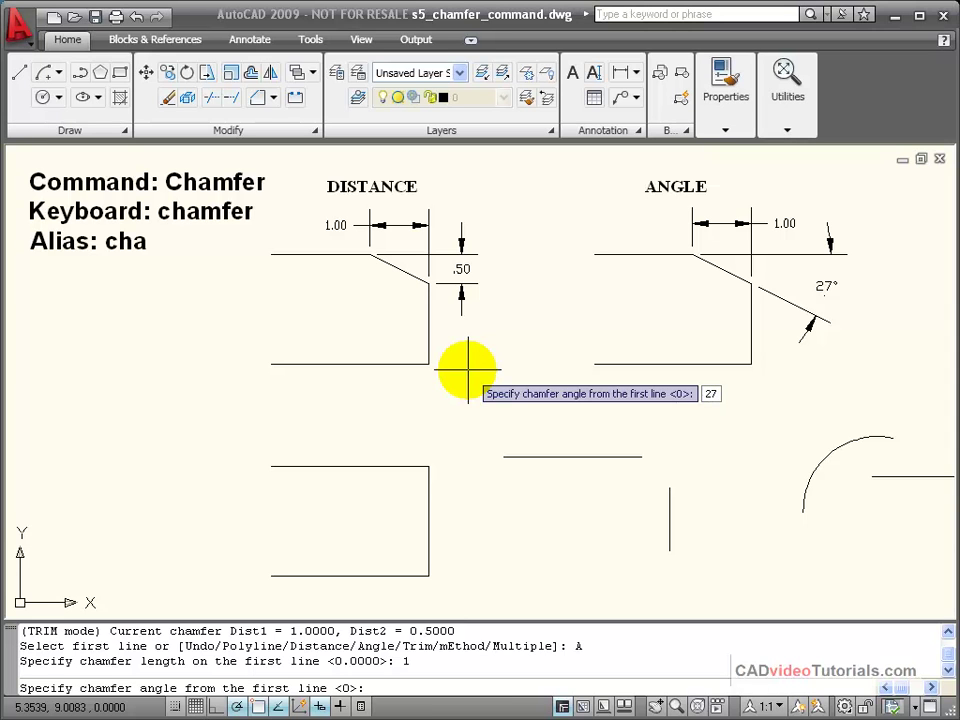
pyautogui.write('27')
pyautogui.press('Return')
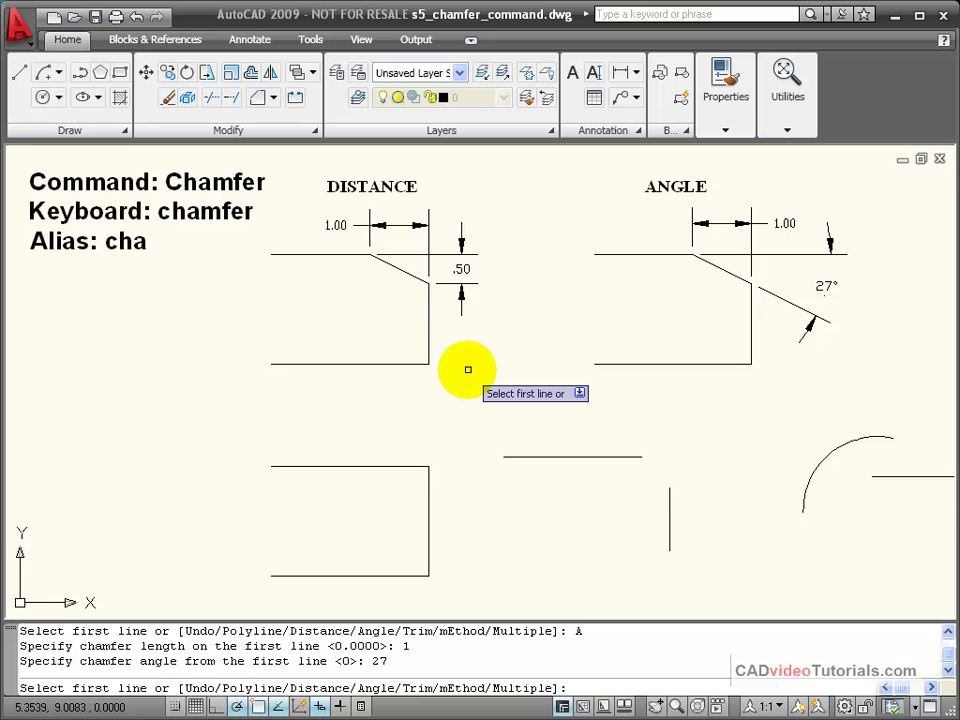
# In Multiple mode, chamfer the lower rectangle's top-right and bottom-right corners at 1 length, 27°
pyautogui.rightClick(523, 285)
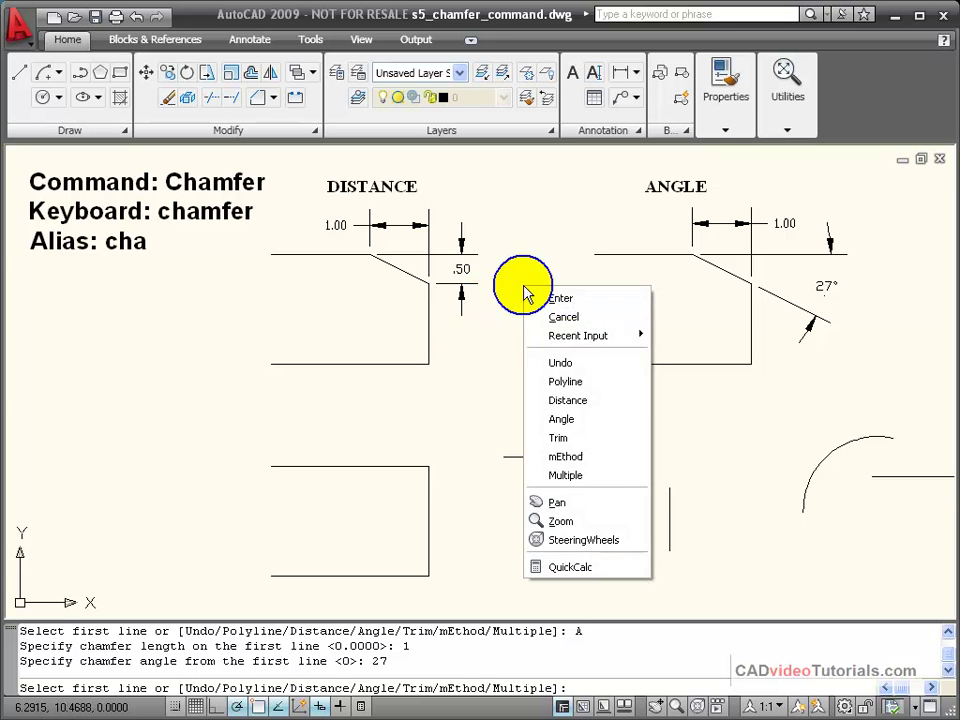
pyautogui.click(577, 480)
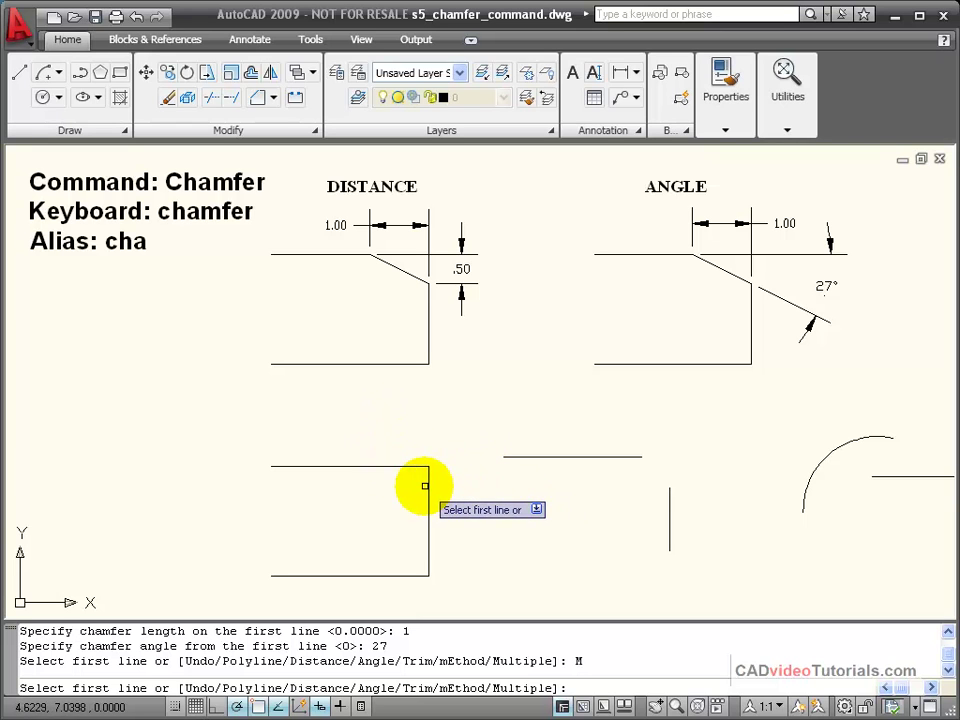
pyautogui.click(369, 467)
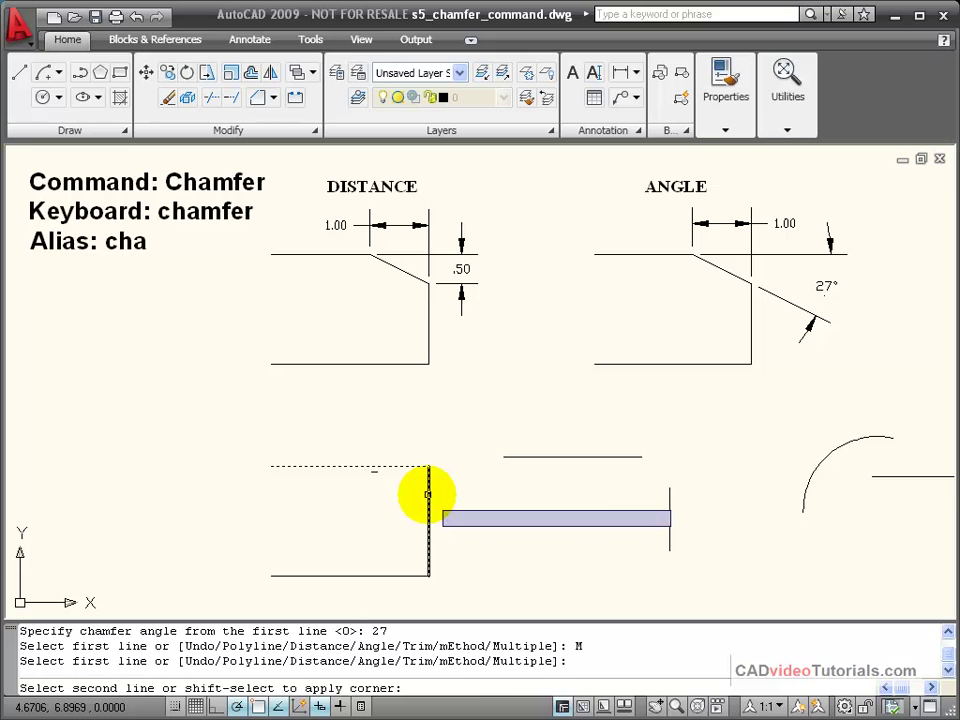
pyautogui.click(428, 493)
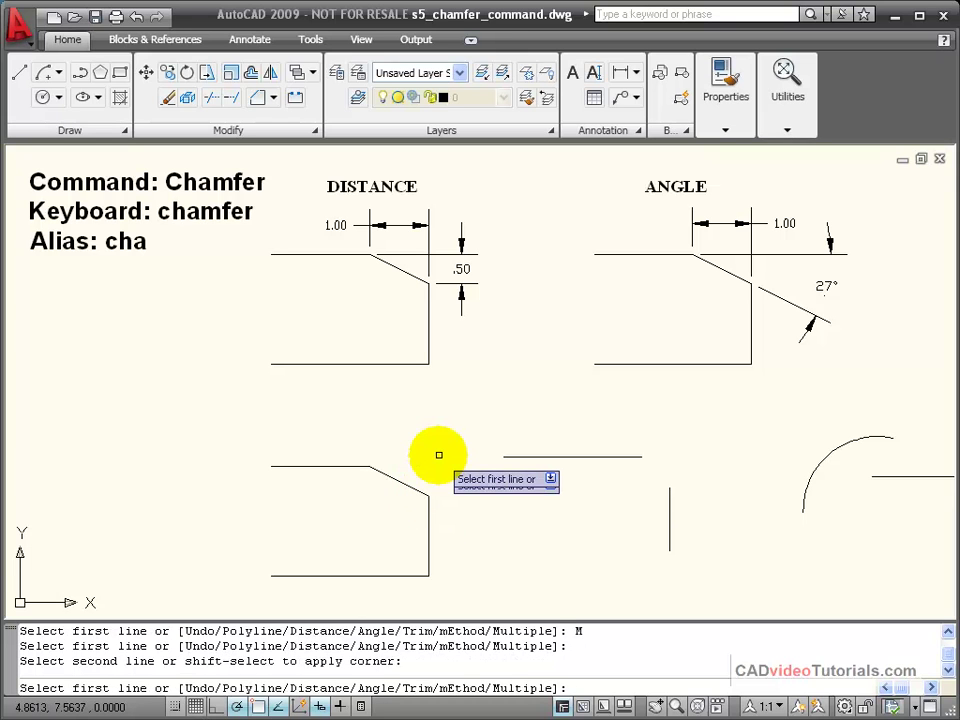
pyautogui.click(394, 576)
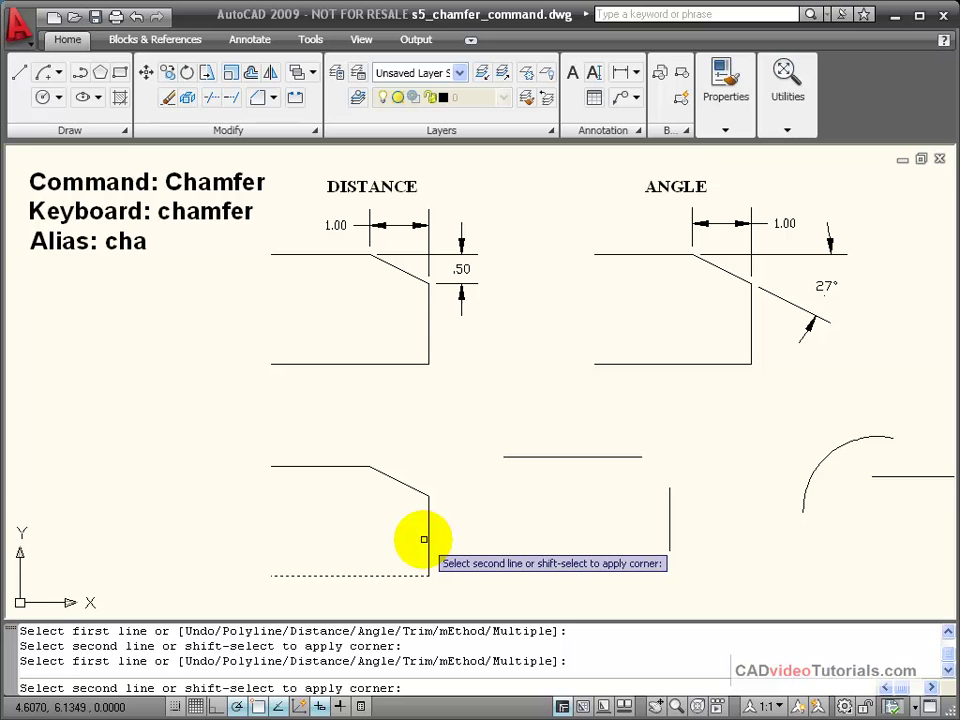
pyautogui.click(428, 540)
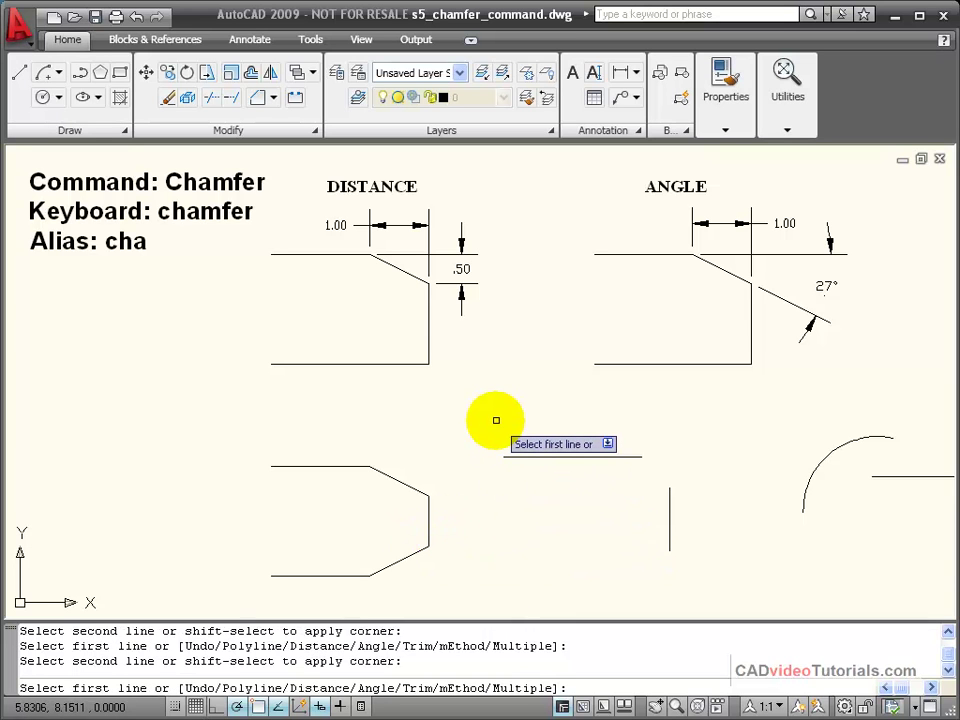
pyautogui.press('Return')
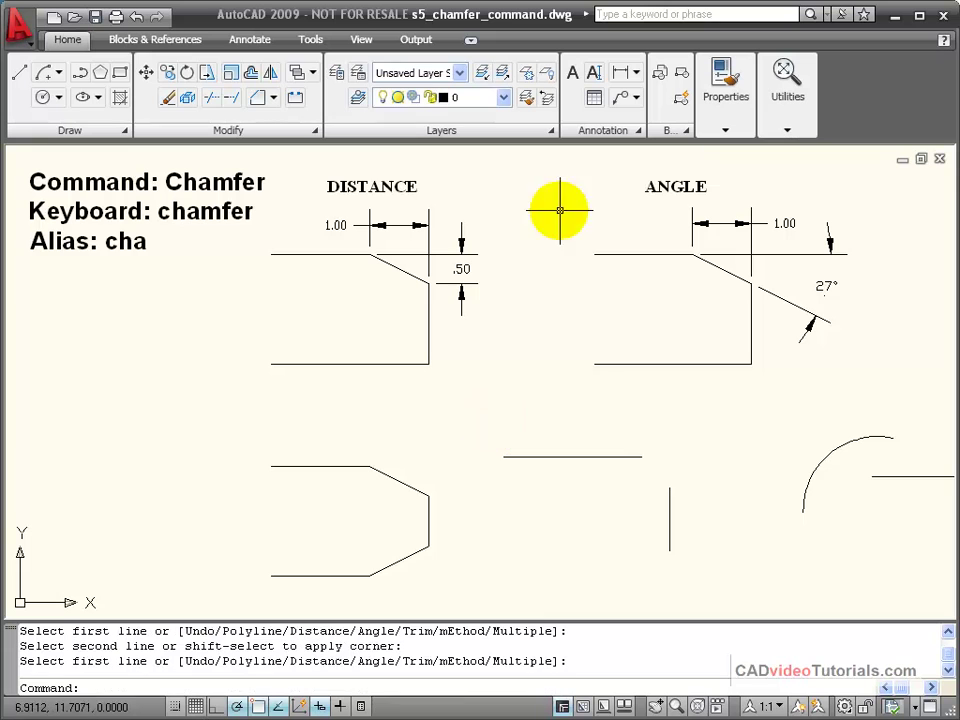
# Set the chamfer method to Angle, then restart Chamfer awaiting the first line
pyautogui.click(259, 99)
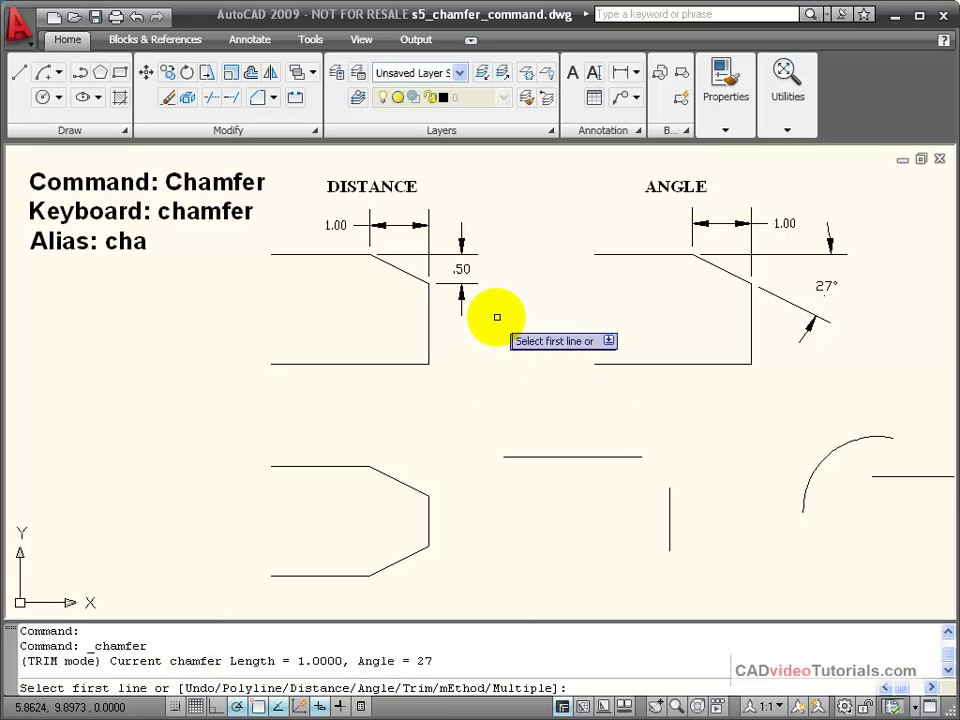
pyautogui.rightClick(541, 283)
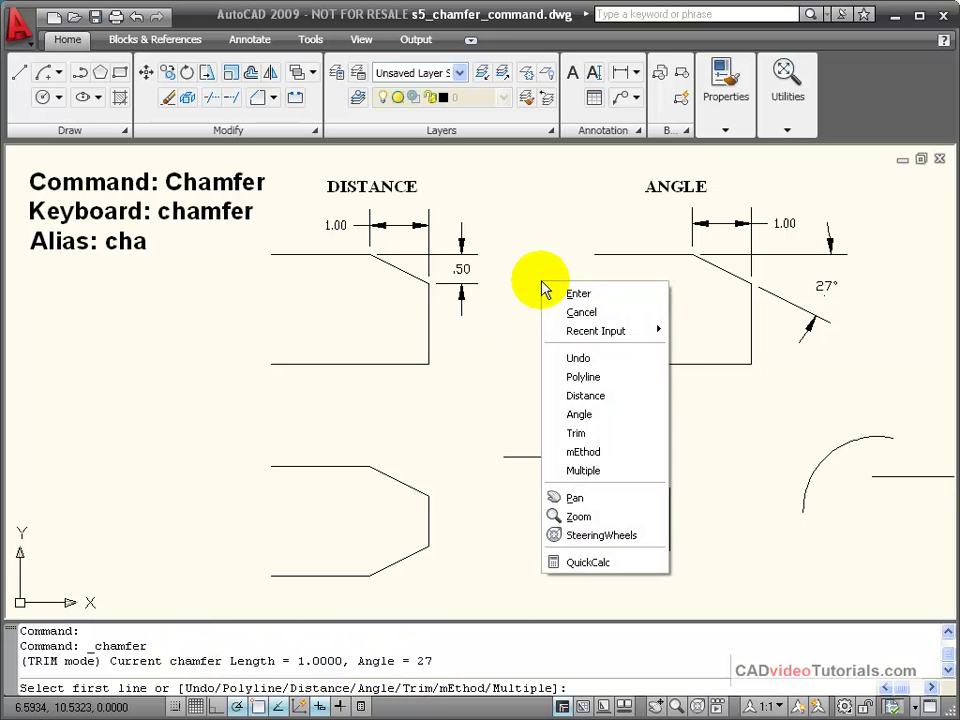
pyautogui.click(645, 458)
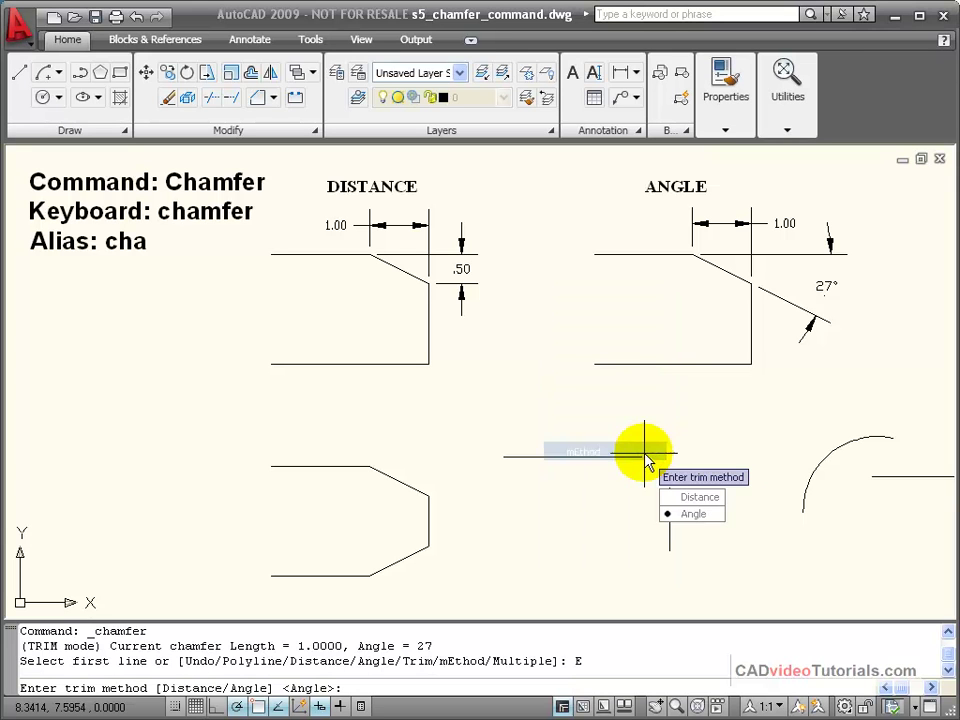
pyautogui.click(706, 514)
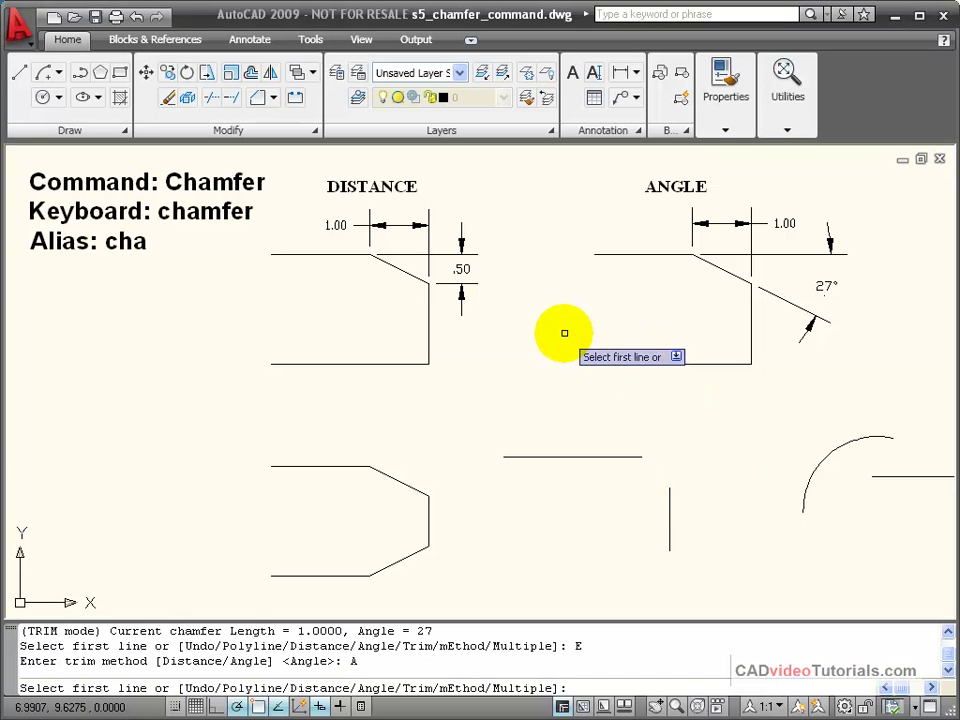
pyautogui.press('Escape')
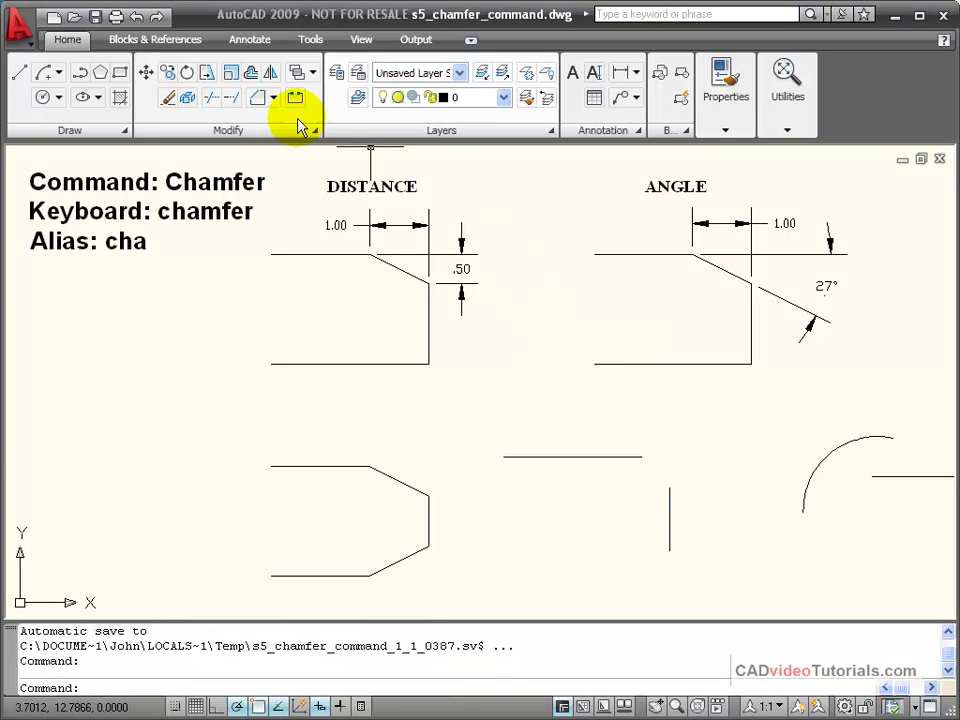
pyautogui.click(258, 100)
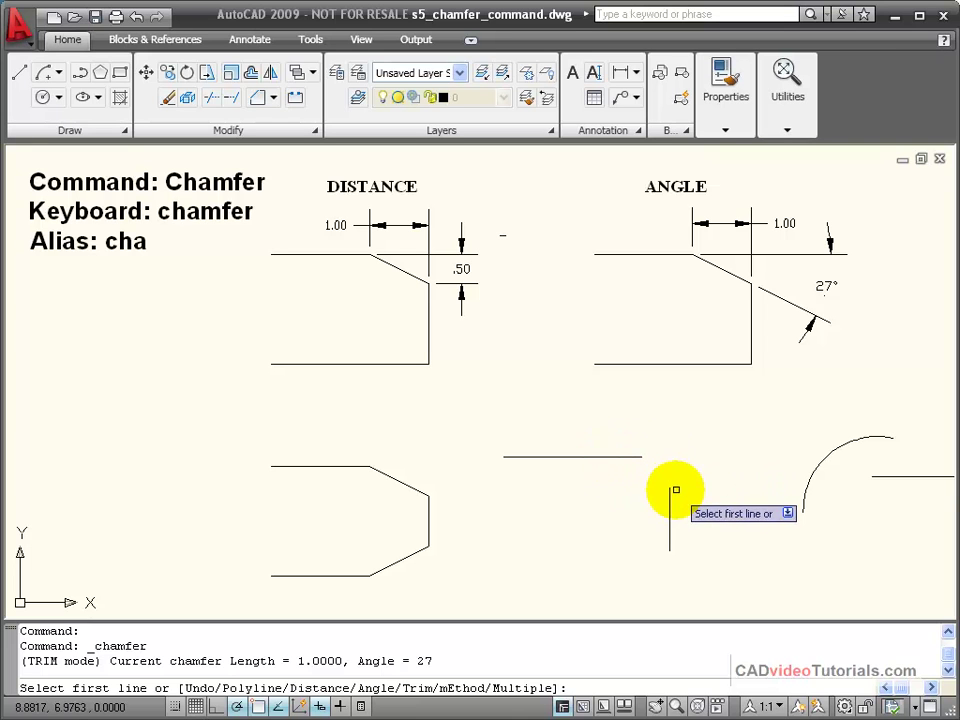
# Chamfer the corner between the separate horizontal and vertical lines, picking the pair twice
pyautogui.click(617, 456)
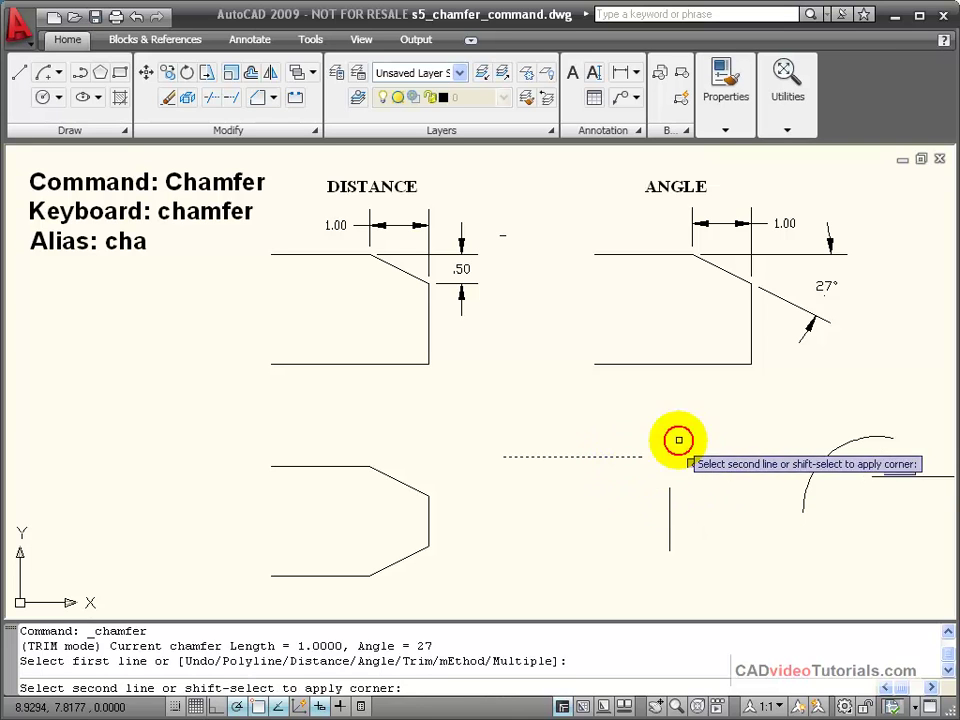
pyautogui.click(670, 510)
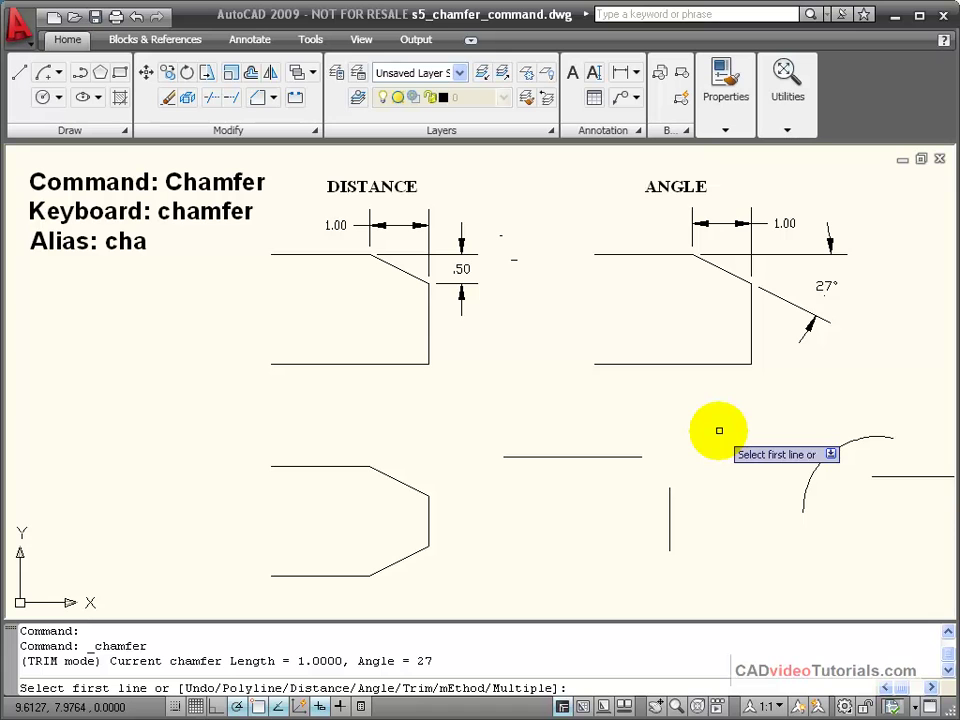
pyautogui.click(607, 456)
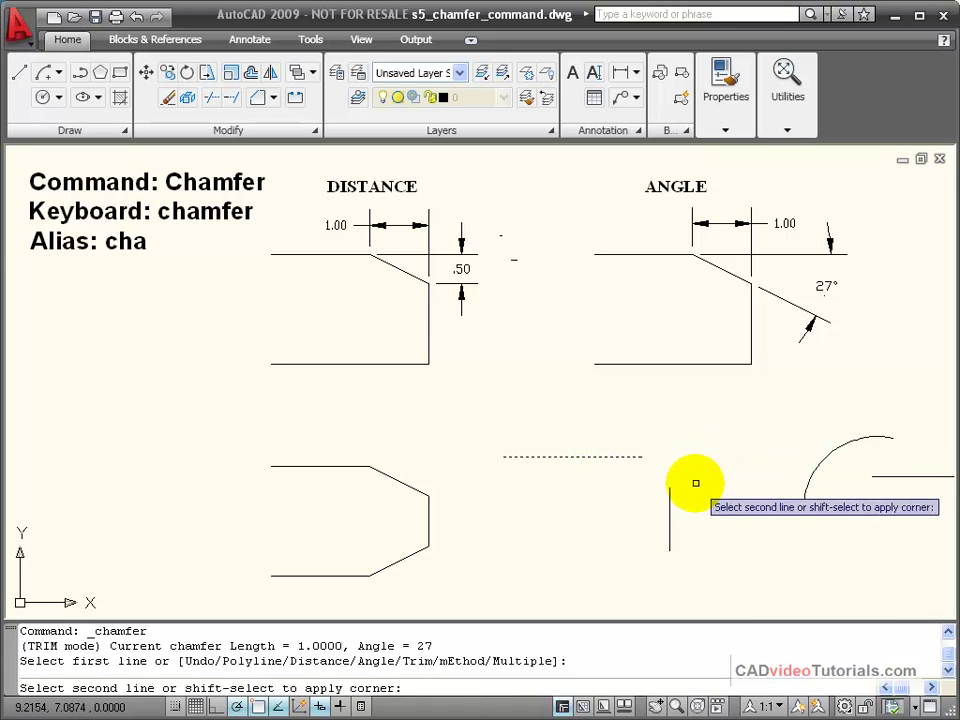
pyautogui.click(669, 503)
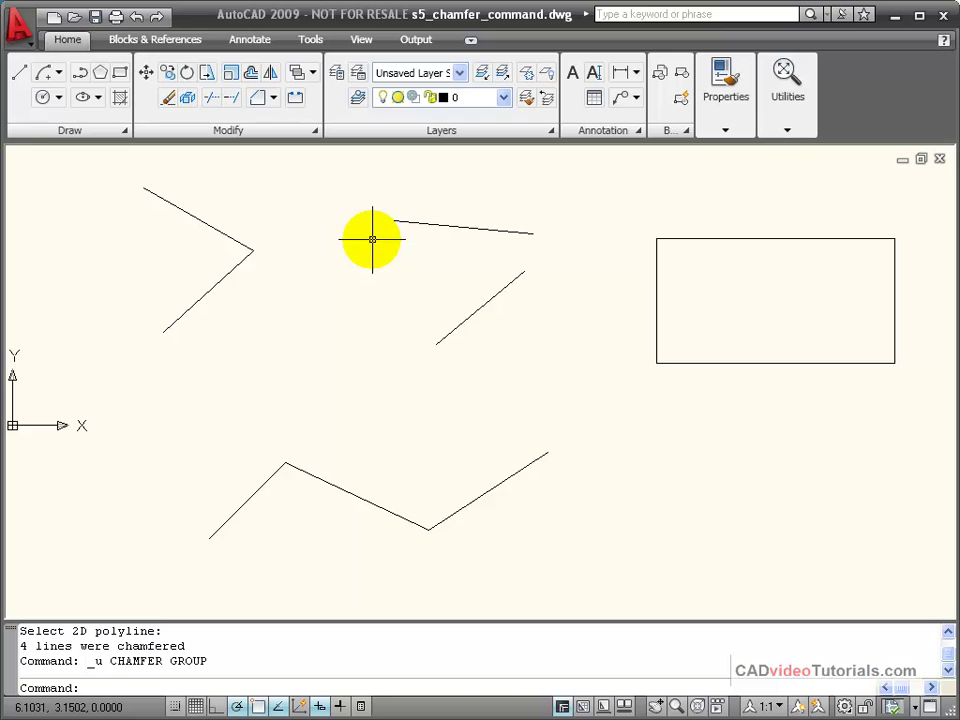
# Chamfer the left and middle pairs of angled lines, then select the bottom zigzag polyline
pyautogui.click(264, 97)
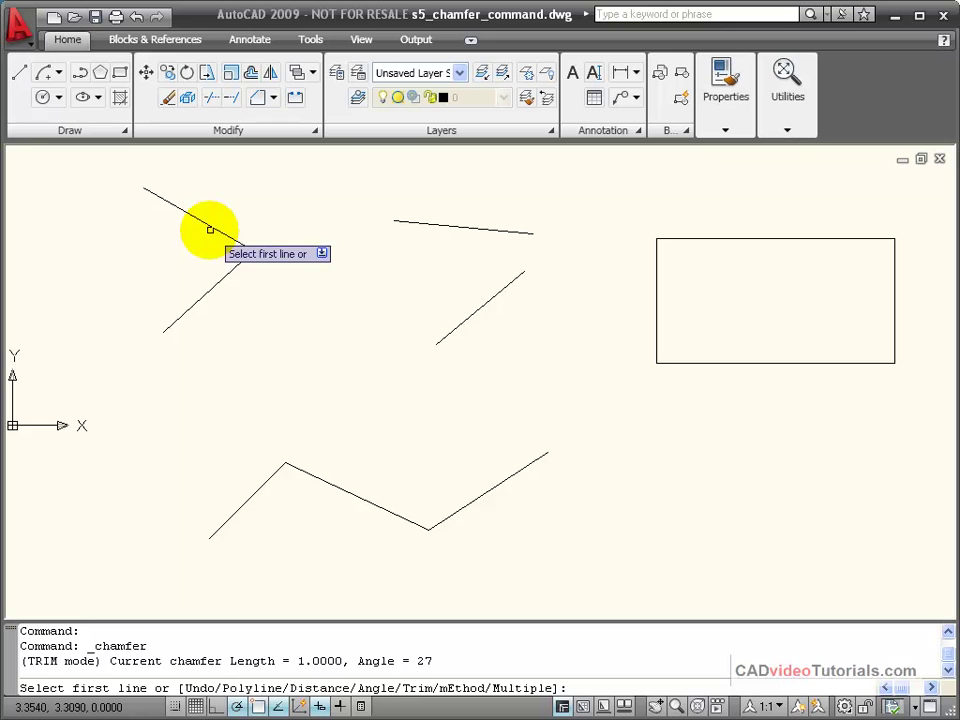
pyautogui.click(227, 232)
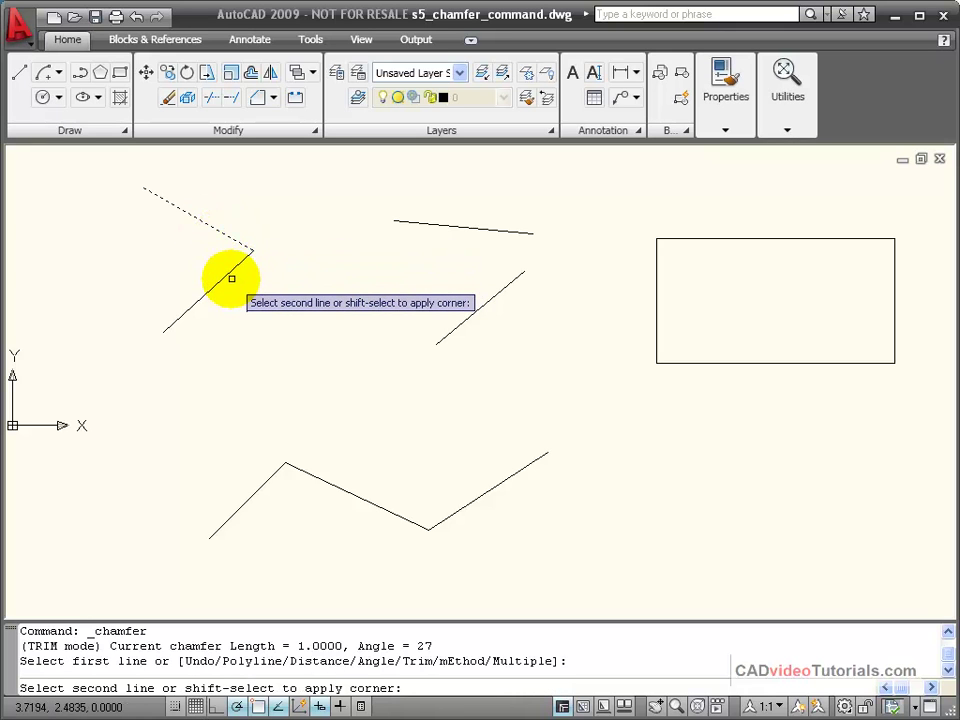
pyautogui.click(229, 273)
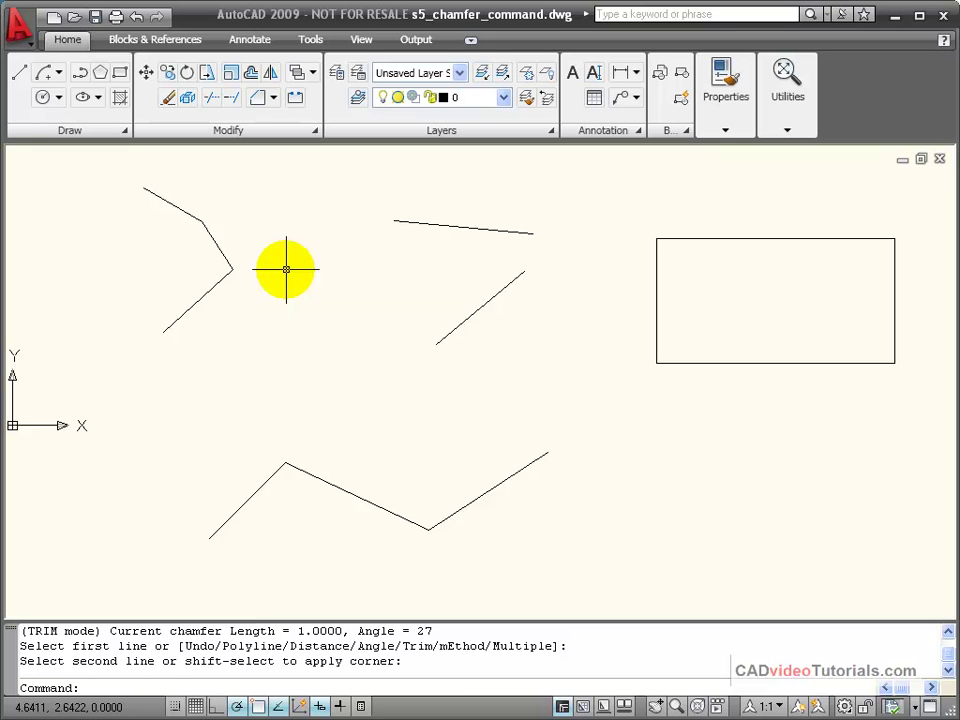
pyautogui.click(260, 97)
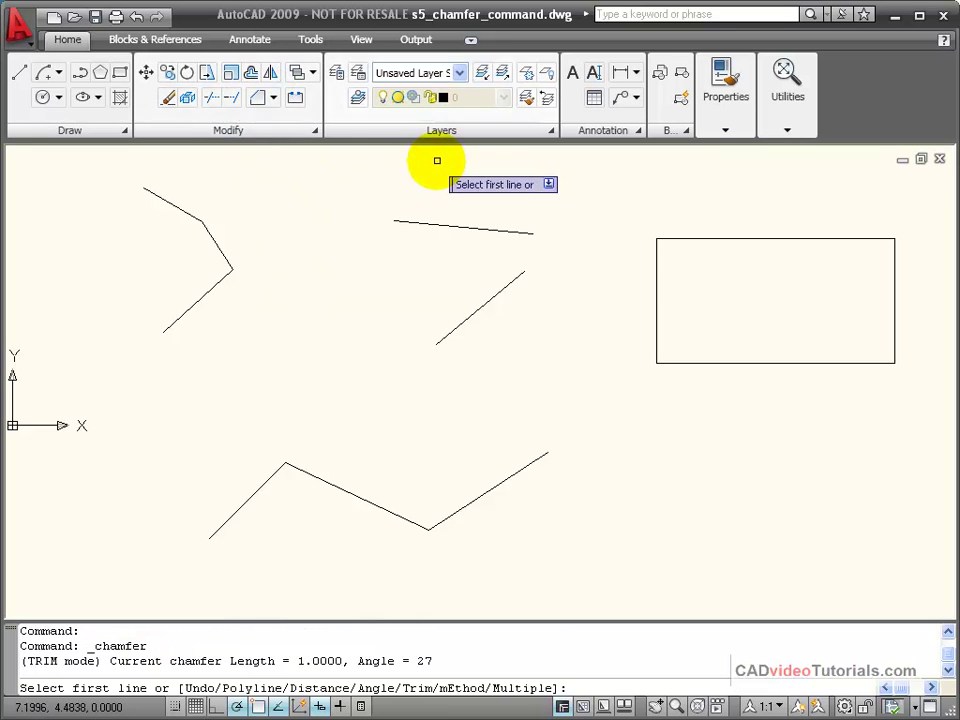
pyautogui.click(485, 228)
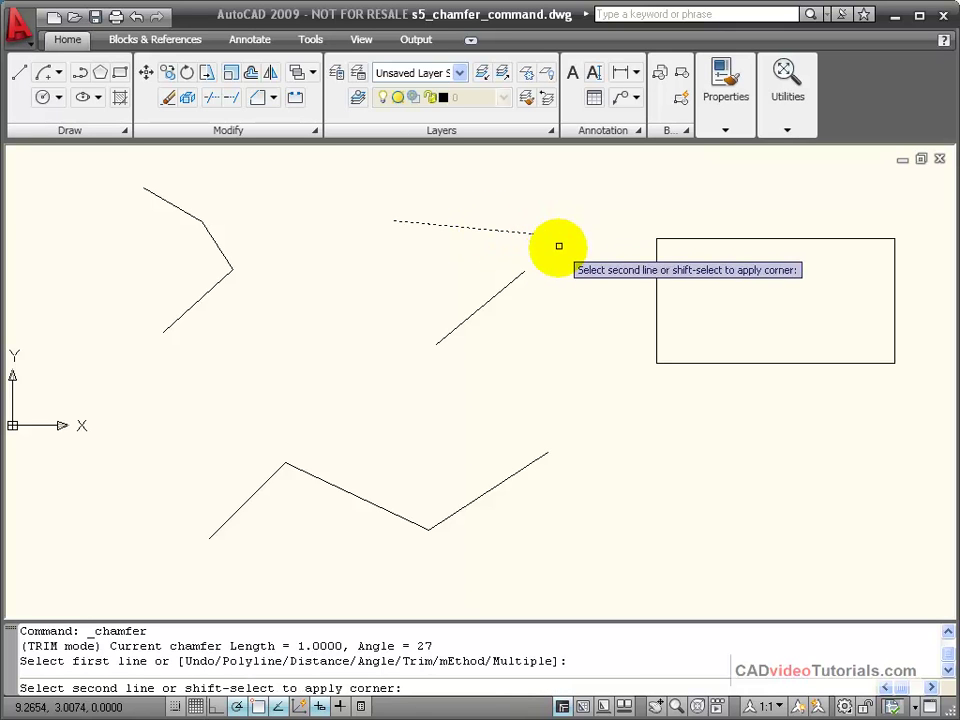
pyautogui.click(482, 286)
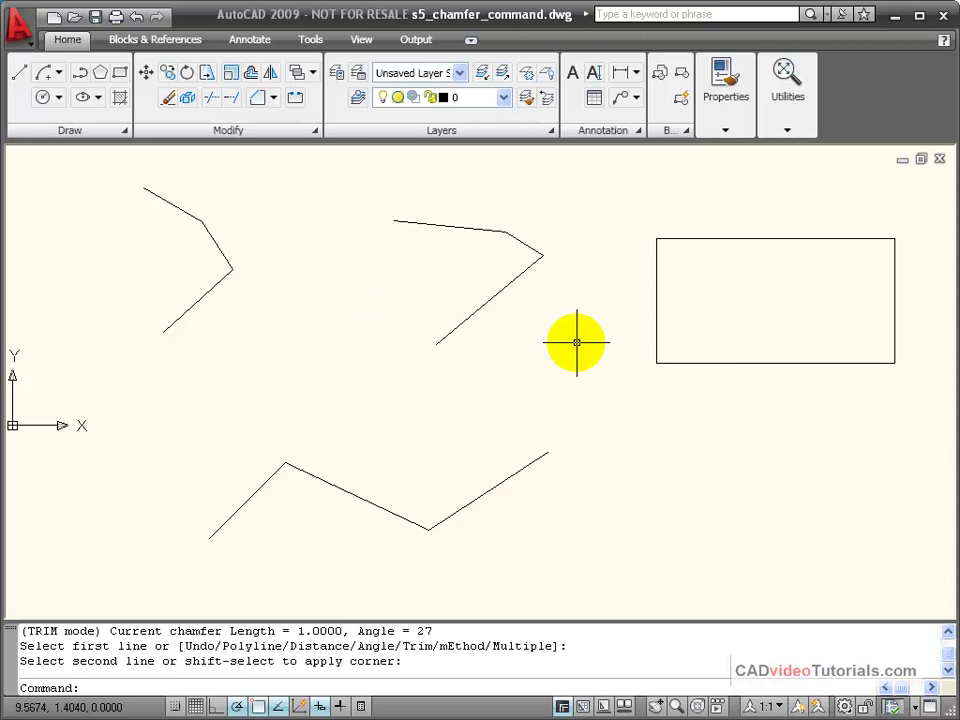
pyautogui.click(386, 509)
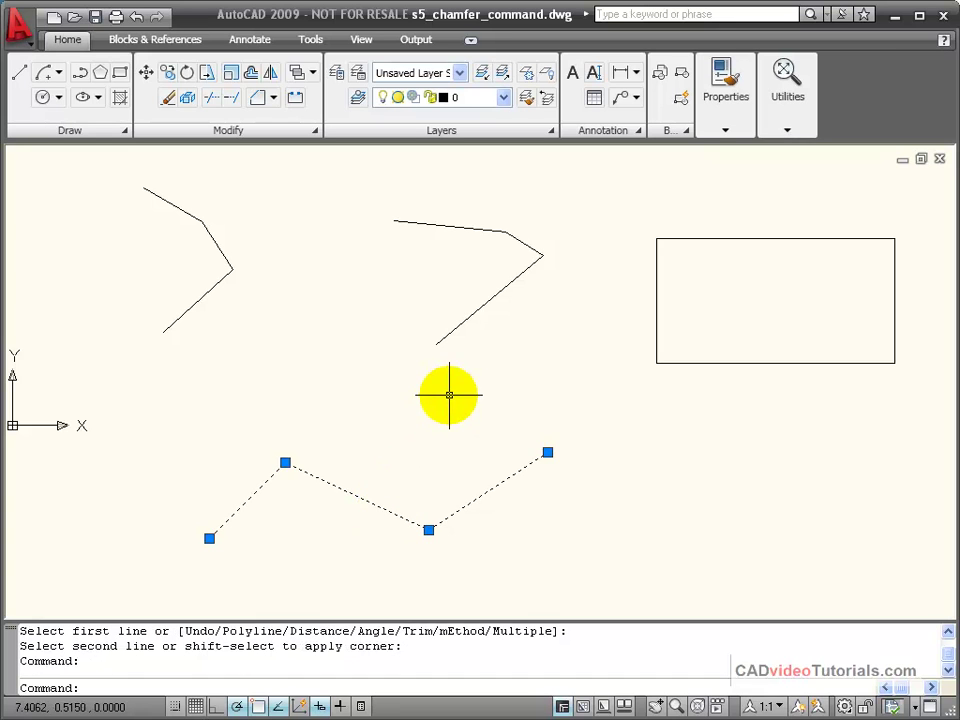
# Chamfer a single corner of the bottom zigzag polyline, then undo it
pyautogui.press('Escape')
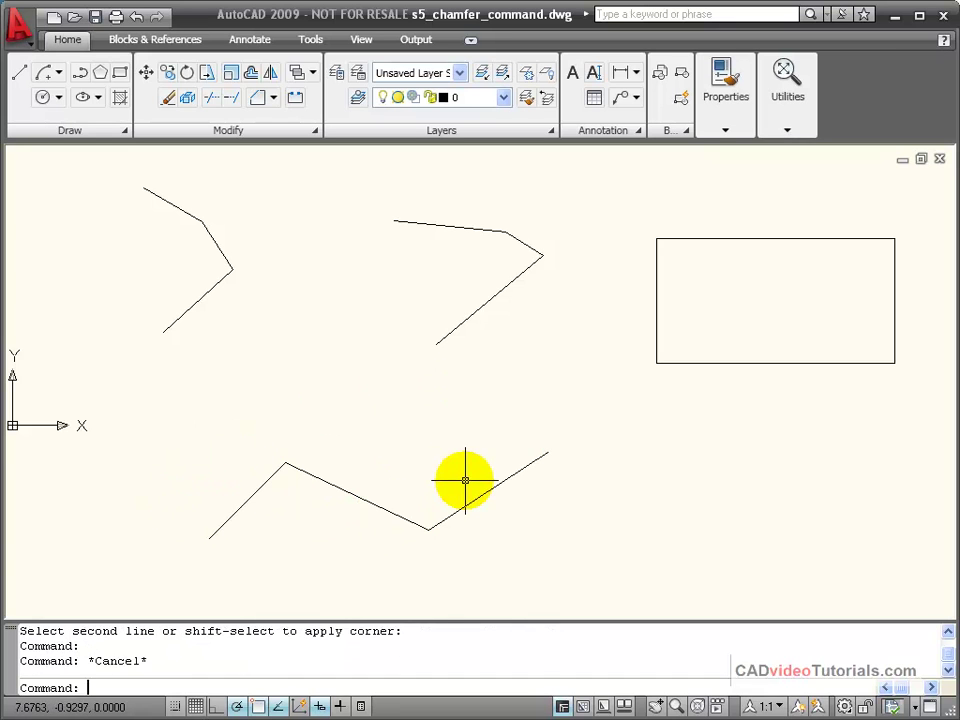
pyautogui.click(262, 101)
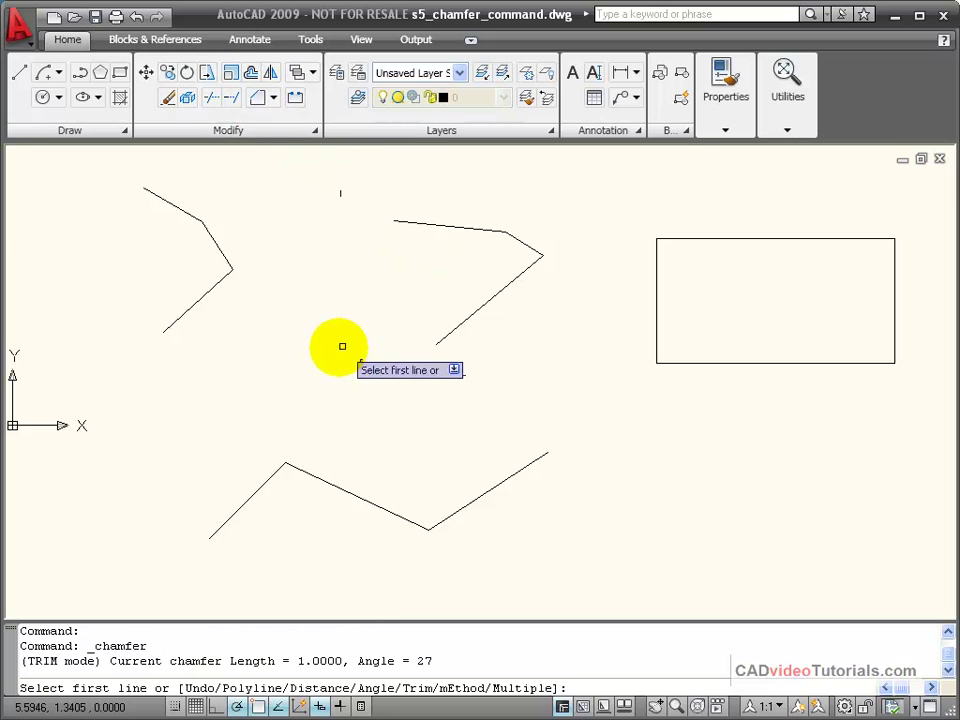
pyautogui.click(267, 481)
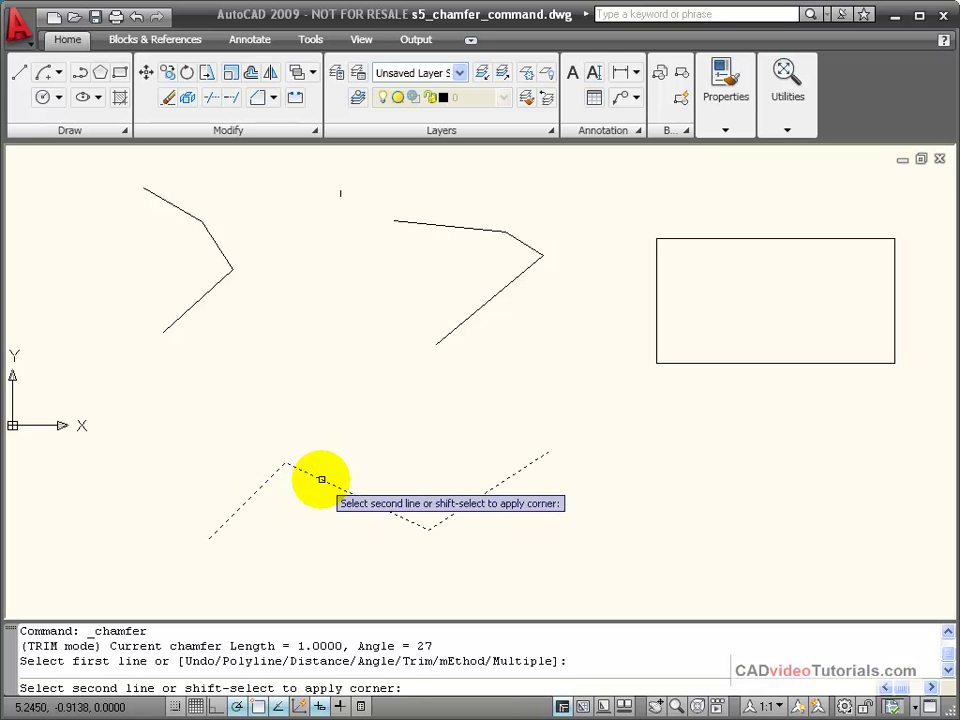
pyautogui.click(321, 479)
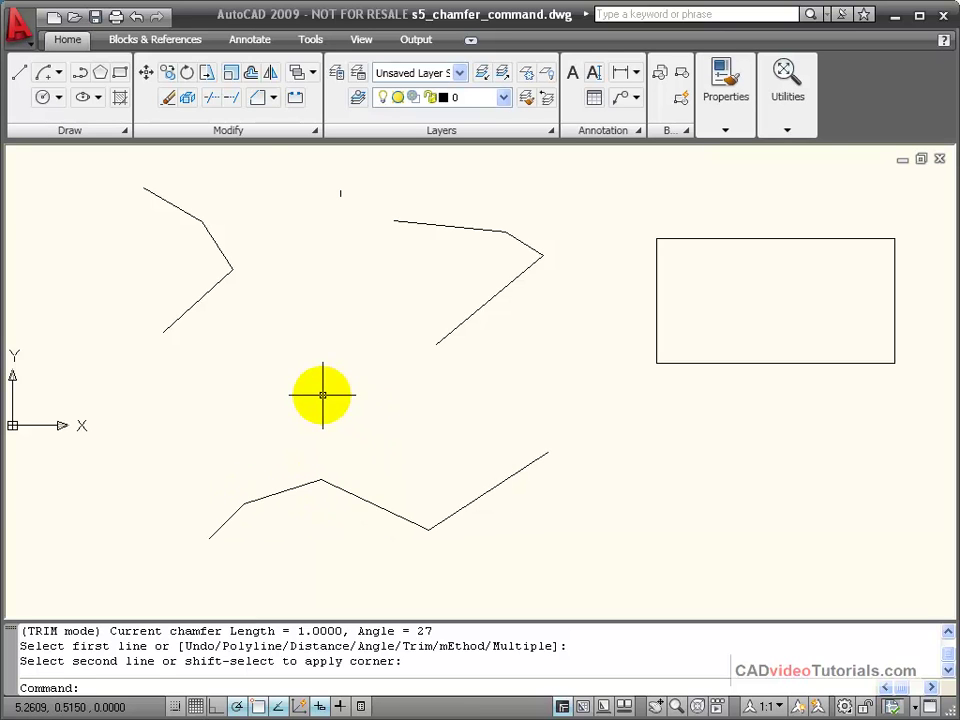
pyautogui.click(136, 17)
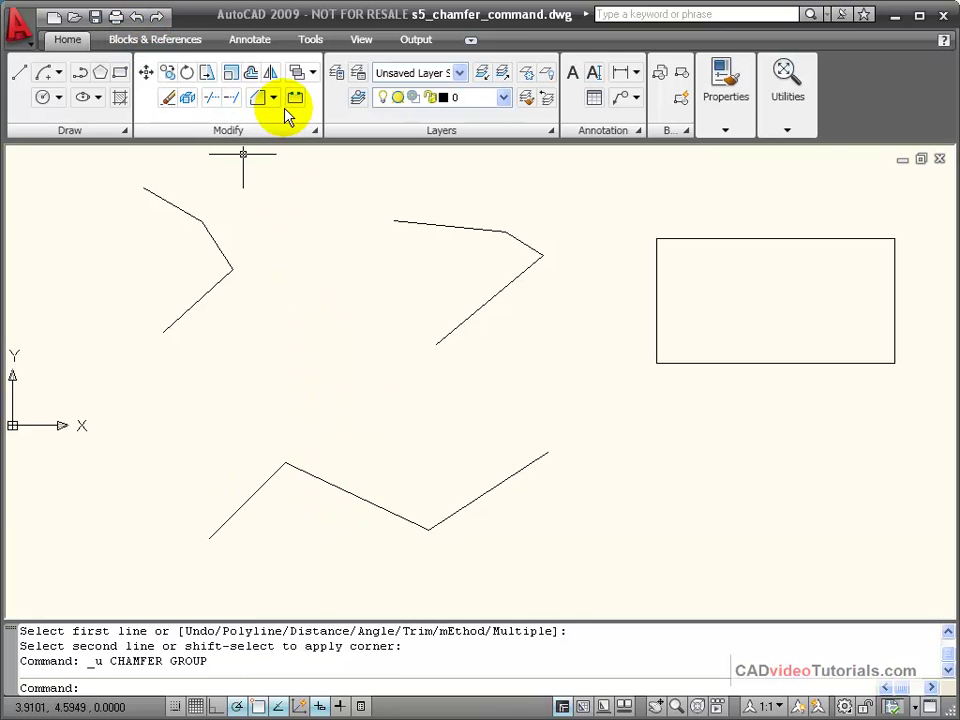
# Use the Polyline option to chamfer both corners of the bottom zigzag at once
pyautogui.rightClick(375, 264)
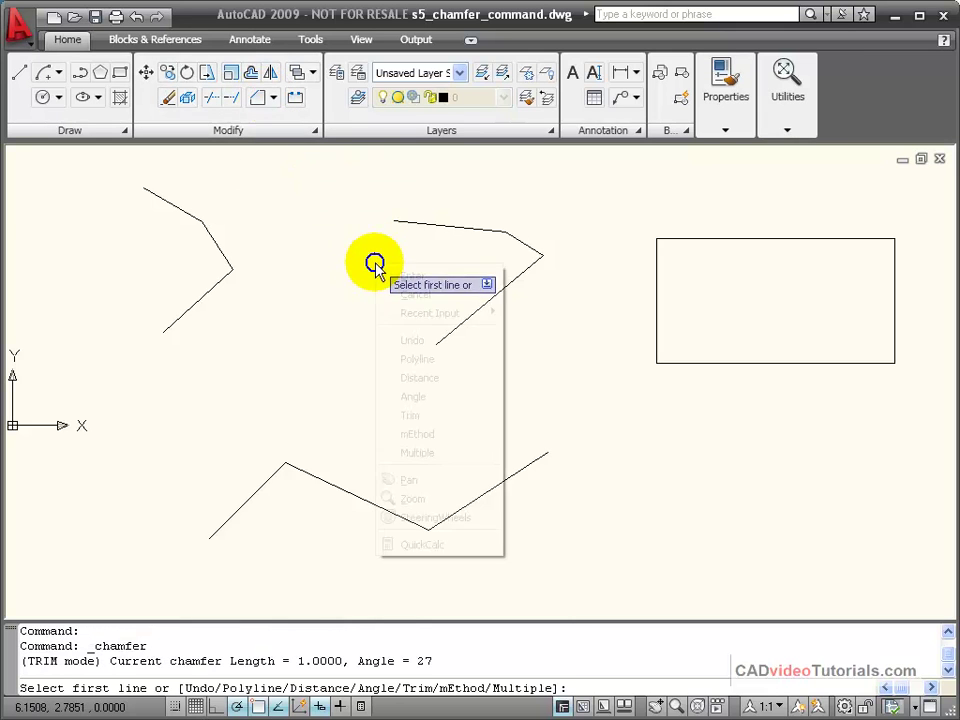
pyautogui.click(478, 359)
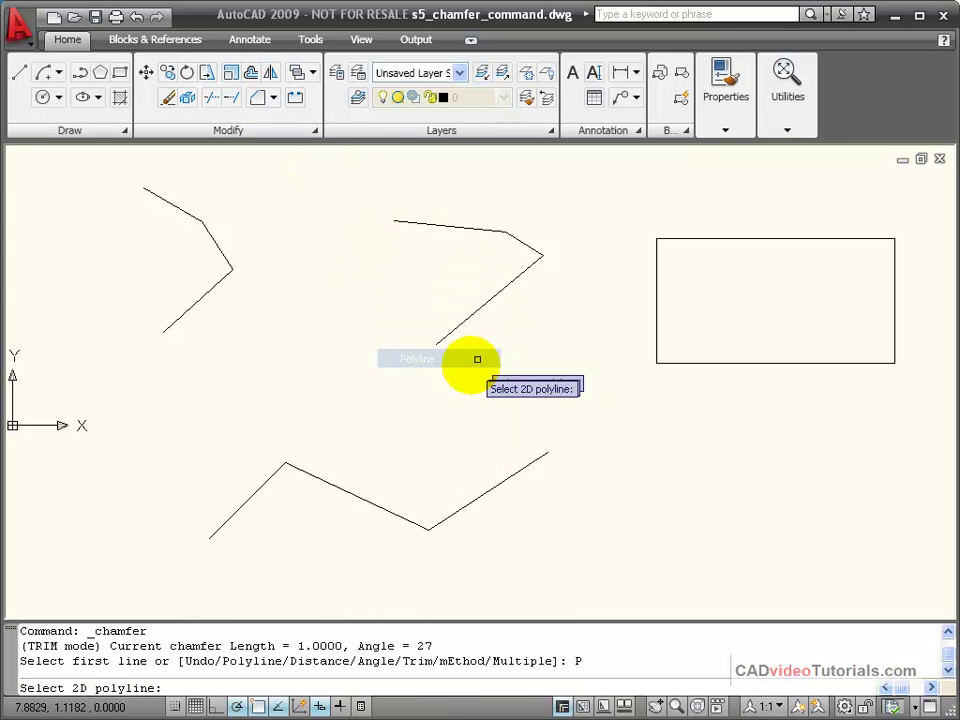
pyautogui.click(244, 497)
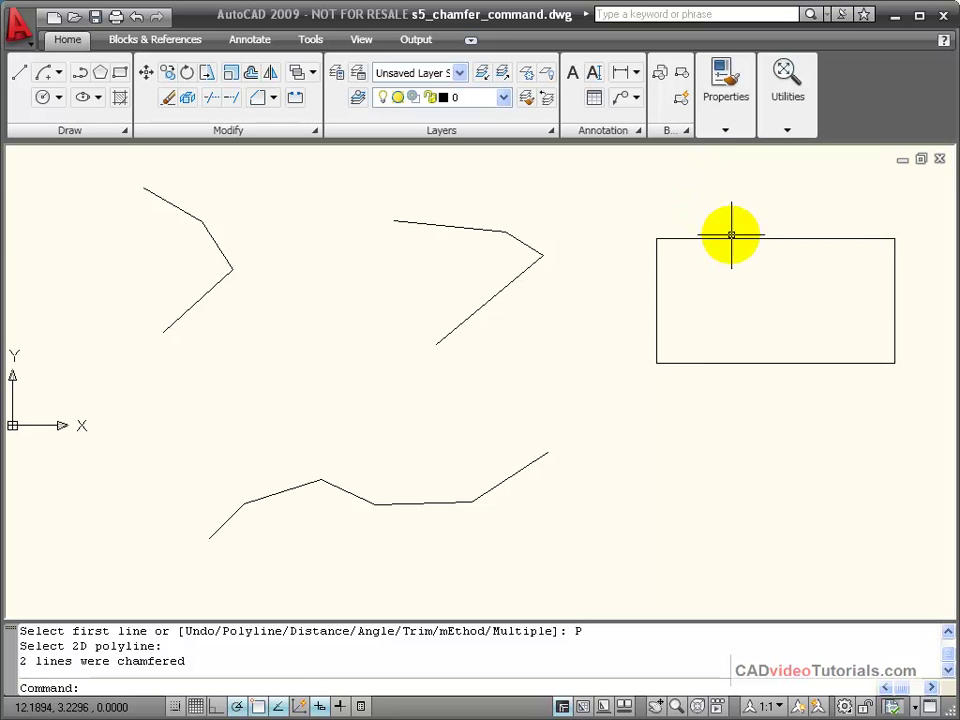
pyautogui.moveTo(734, 238)
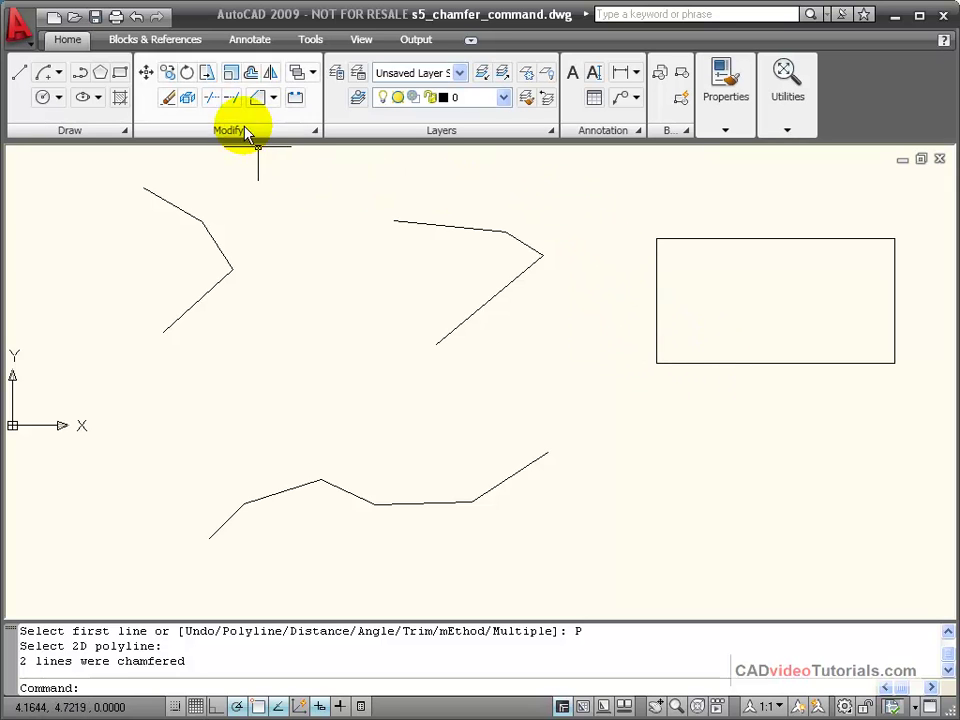
# Chamfer the rectangle with the Polyline option, beveling all four corners at 27°
pyautogui.click(254, 98)
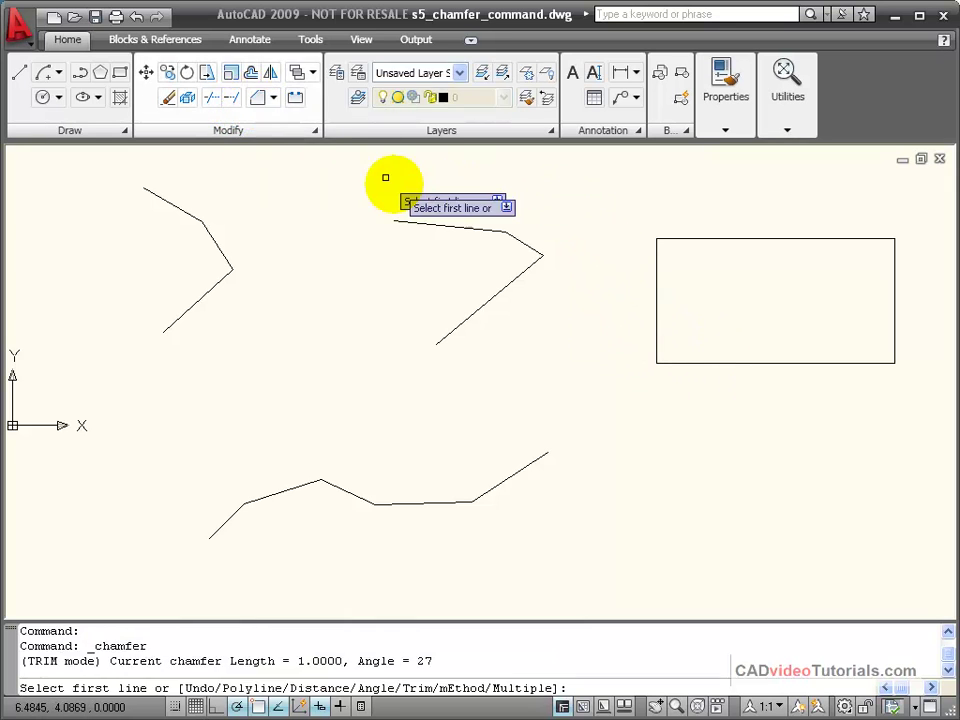
pyautogui.rightClick(541, 339)
pyautogui.click(613, 434)
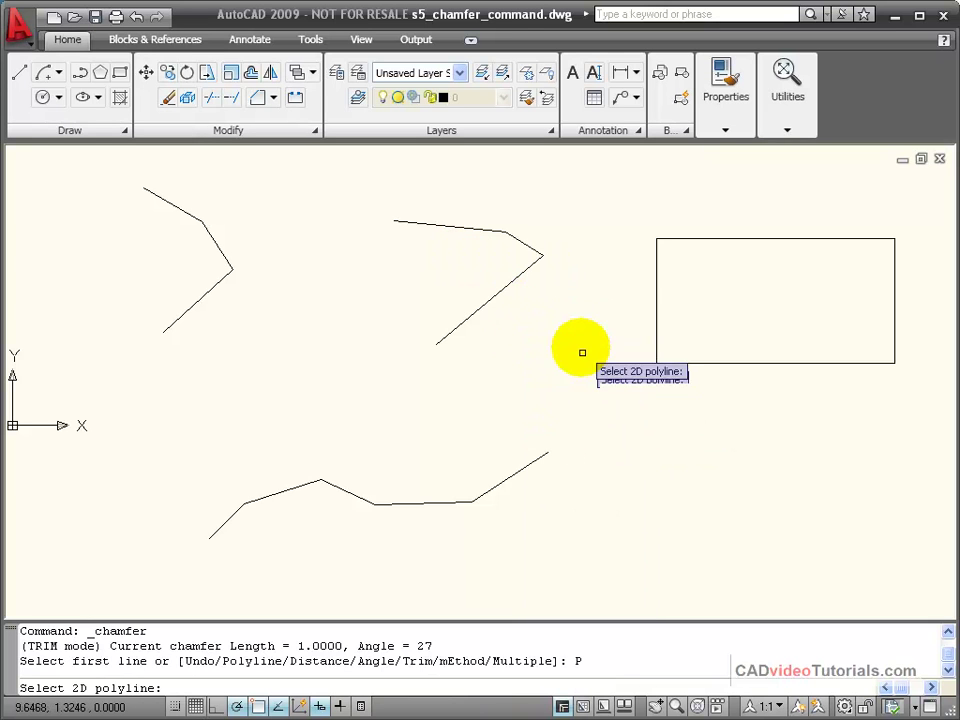
pyautogui.click(707, 238)
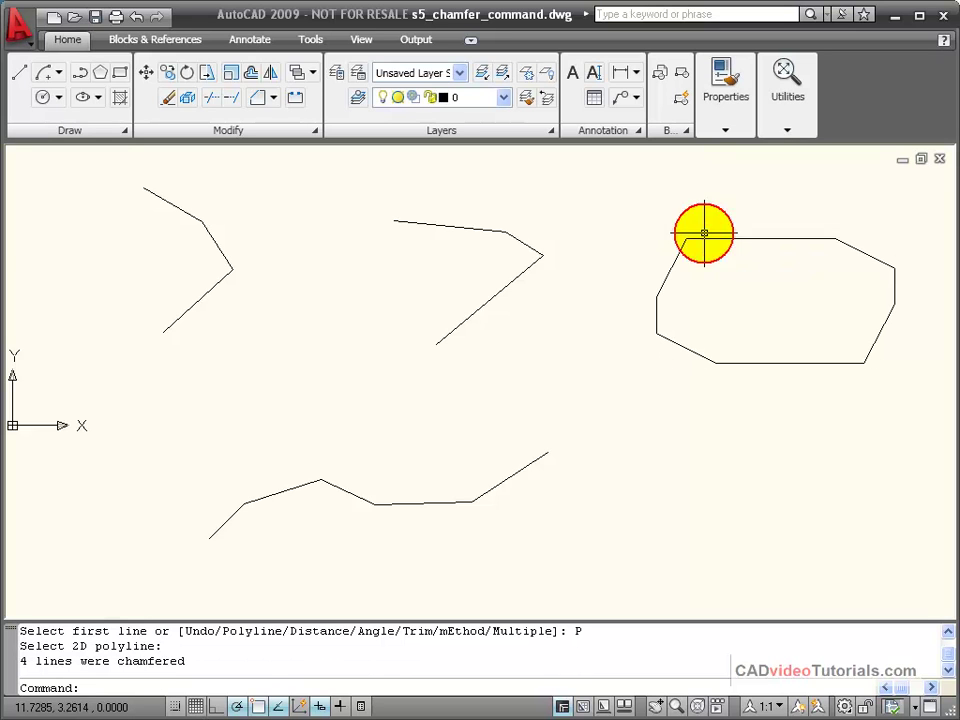